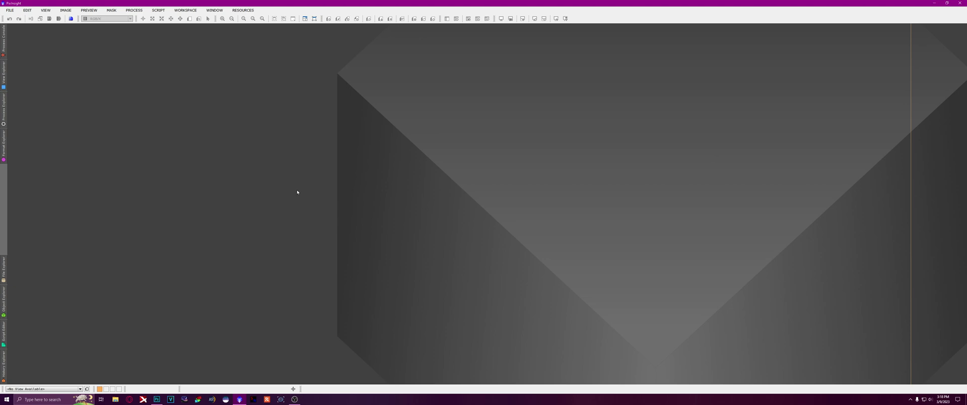
Open Autosave.tif from the orion belt sword folder, and enlarge and position its image window in the workspace
click(10, 10)
click(25, 18)
double_click(67, 56)
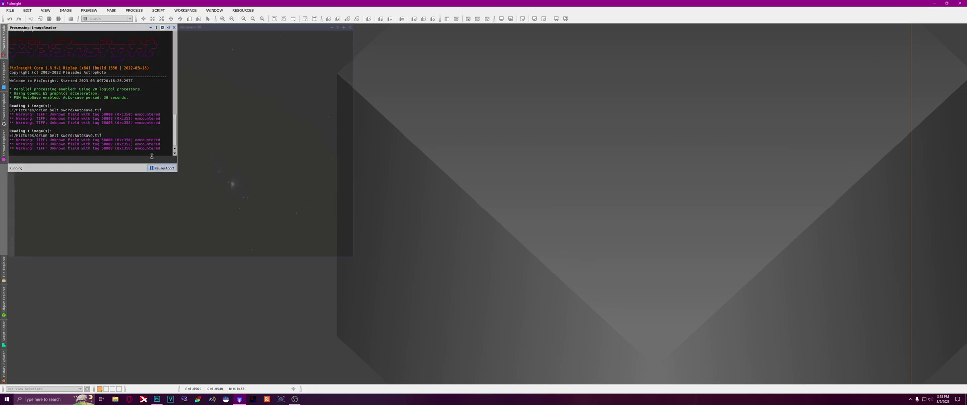
drag(235, 30, 529, 86)
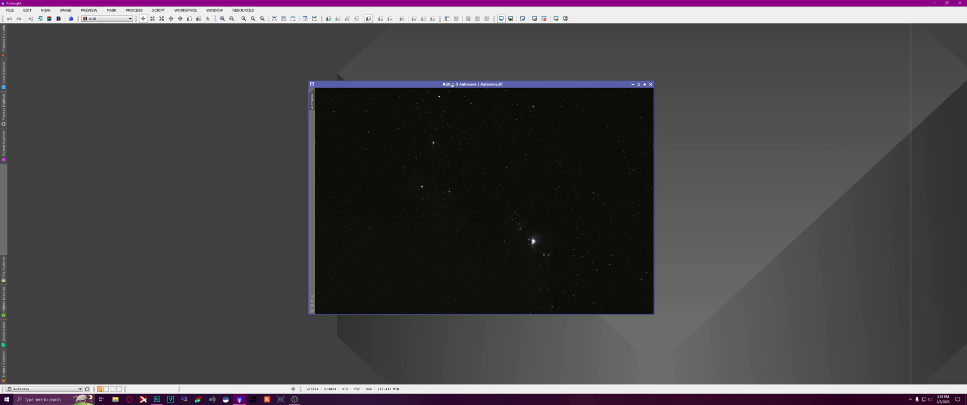
drag(451, 85, 426, 98)
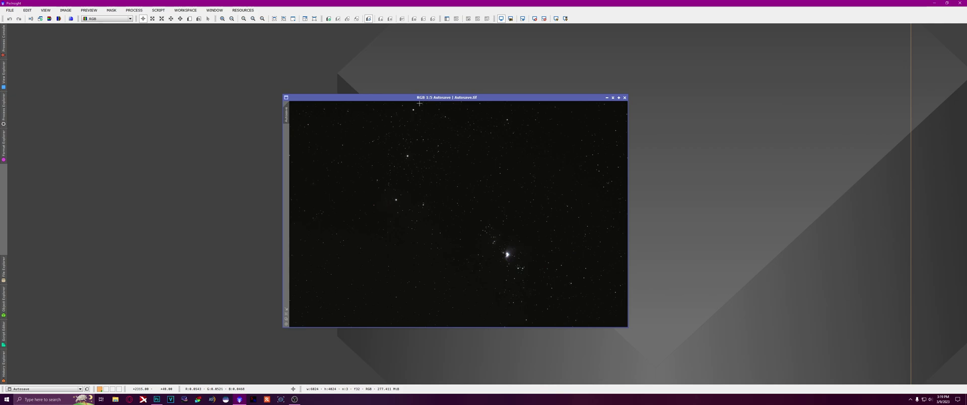
drag(628, 327, 658, 349)
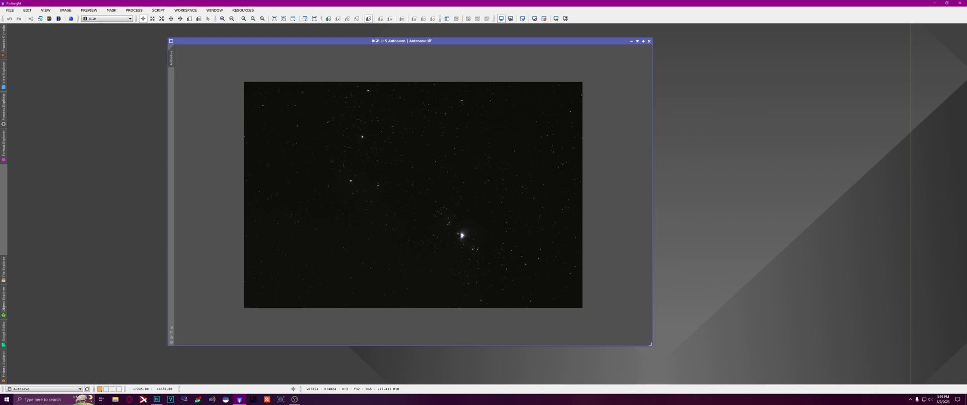
scroll(492, 251, up, 1)
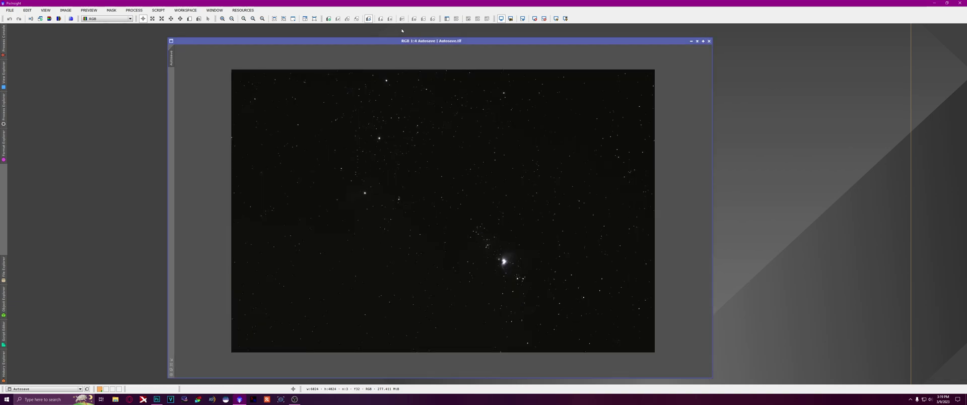
Auto-stretch the image's screen display using ScreenTransferFunction with the RGB channels unlinked
scroll(475, 249, up, 1)
scroll(351, 213, up, 3)
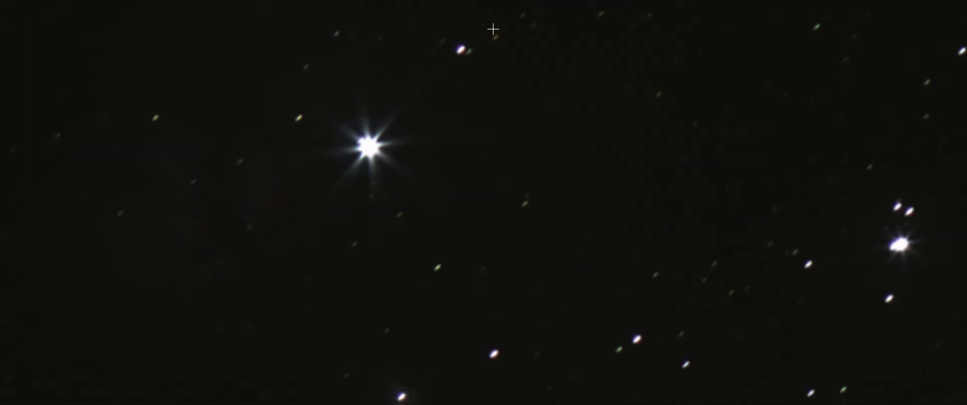
scroll(567, 122, down, 2)
scroll(695, 140, down, 3)
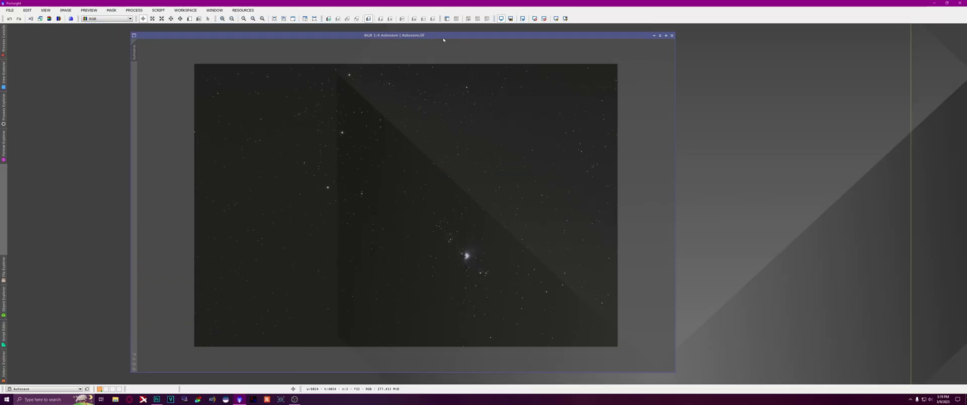
drag(443, 40, 415, 40)
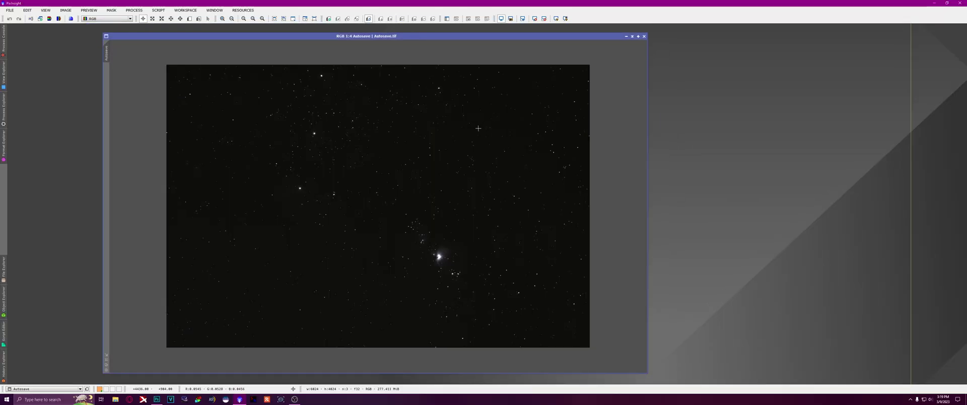
click(134, 10)
mouse_move(138, 19)
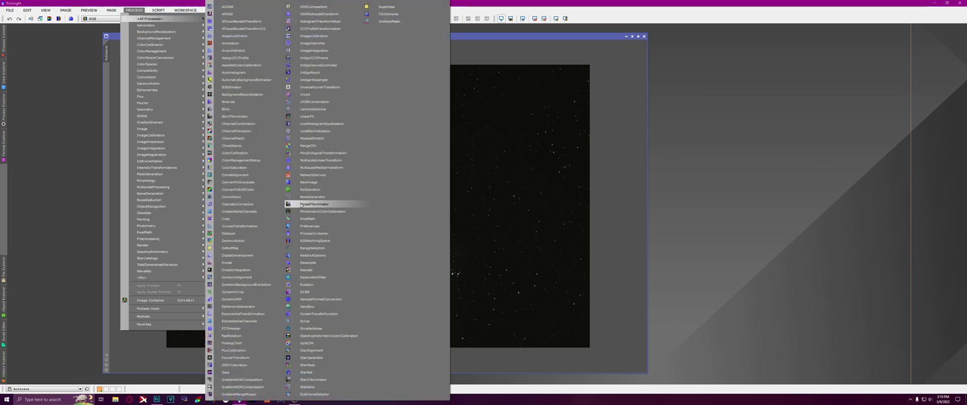
click(312, 313)
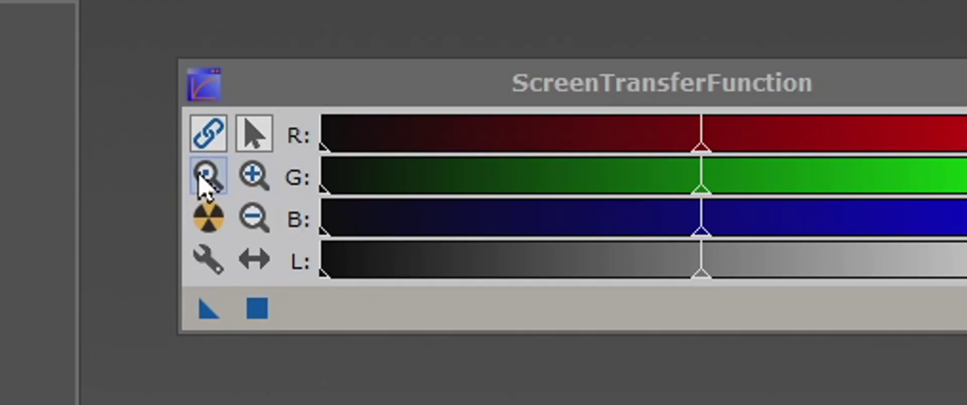
click(212, 149)
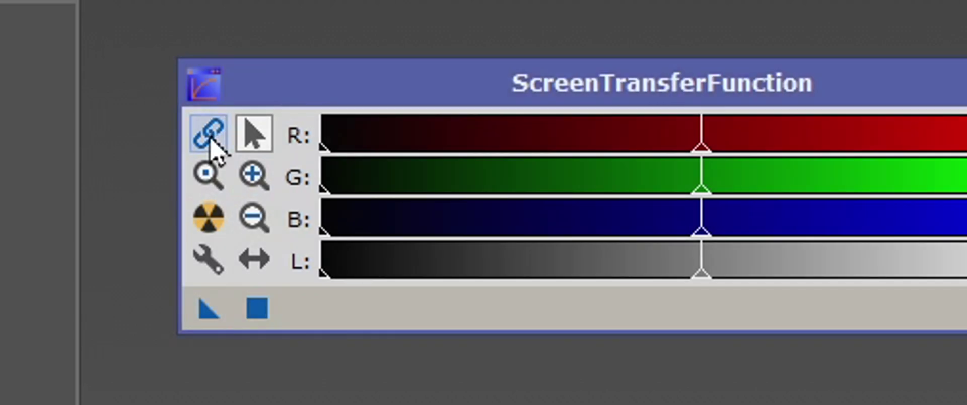
click(206, 221)
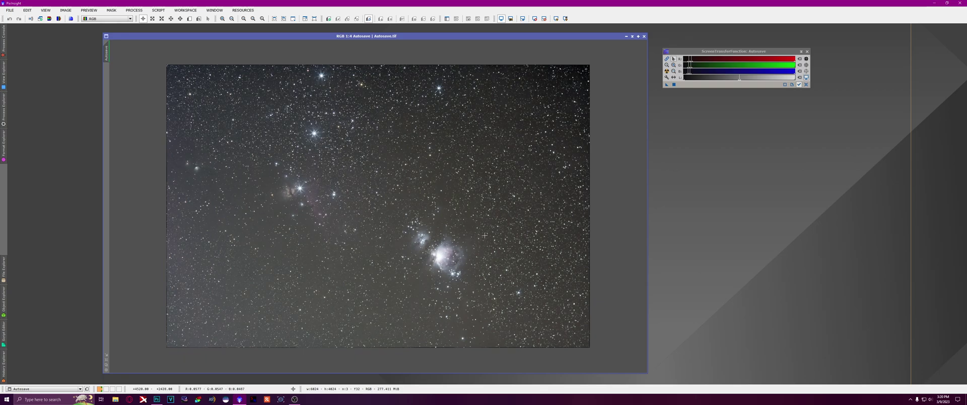
Open the HistogramTransformation process and select the Autosave view in it
click(140, 11)
mouse_move(146, 19)
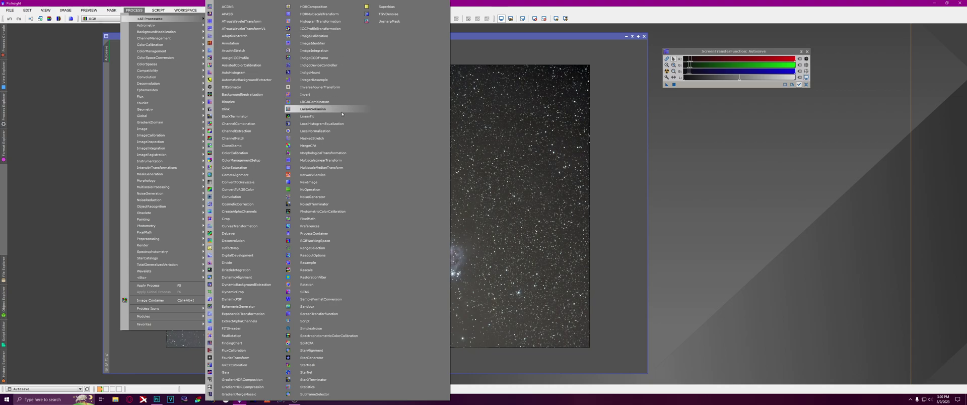
click(325, 22)
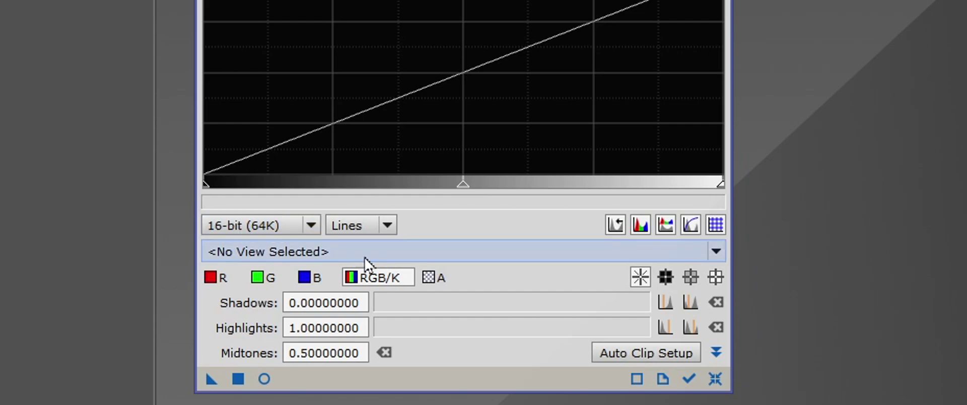
click(313, 254)
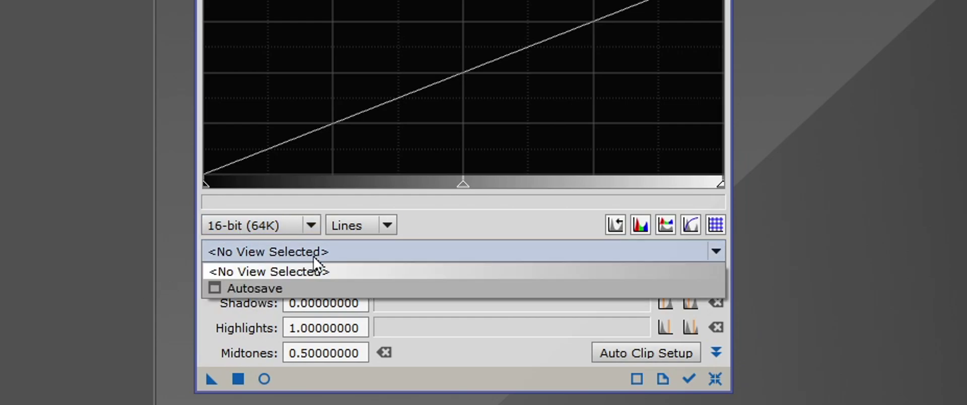
click(261, 290)
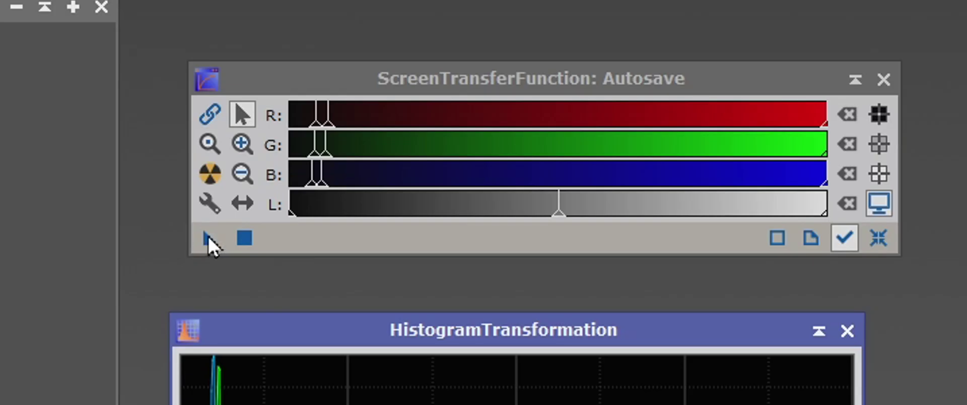
Transfer the ScreenTransferFunction stretch to HistogramTransformation, apply it to the Autosave image, and disable the screen stretch
drag(202, 240, 348, 243)
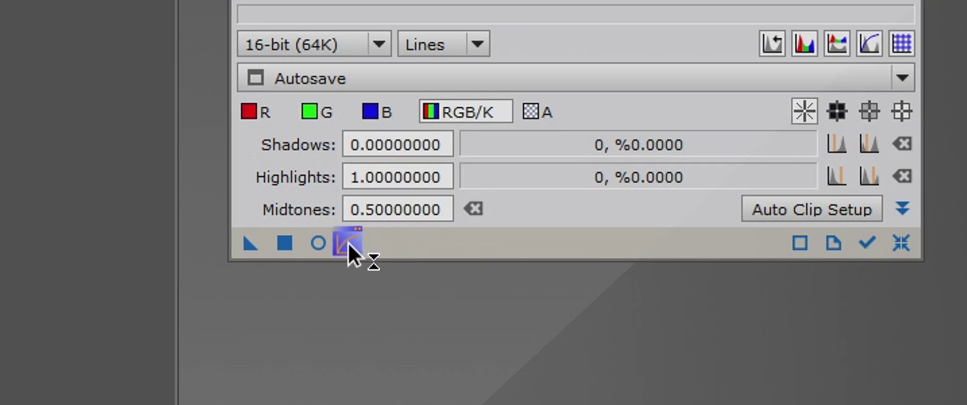
drag(352, 254, 470, 254)
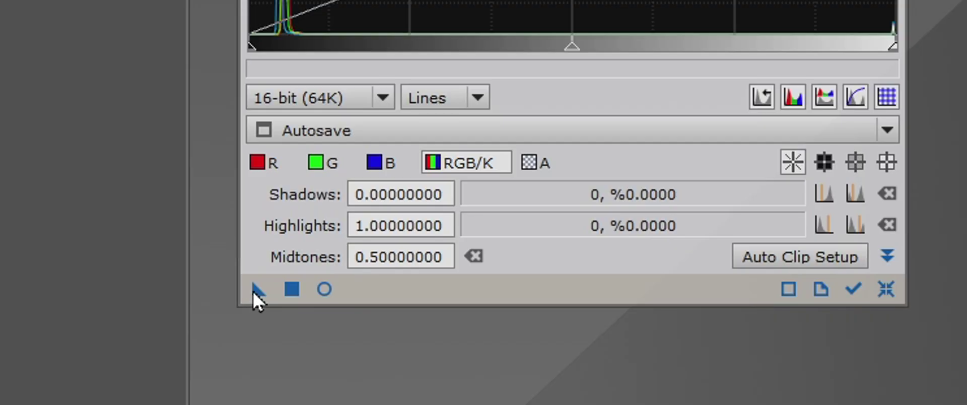
drag(254, 291, 589, 245)
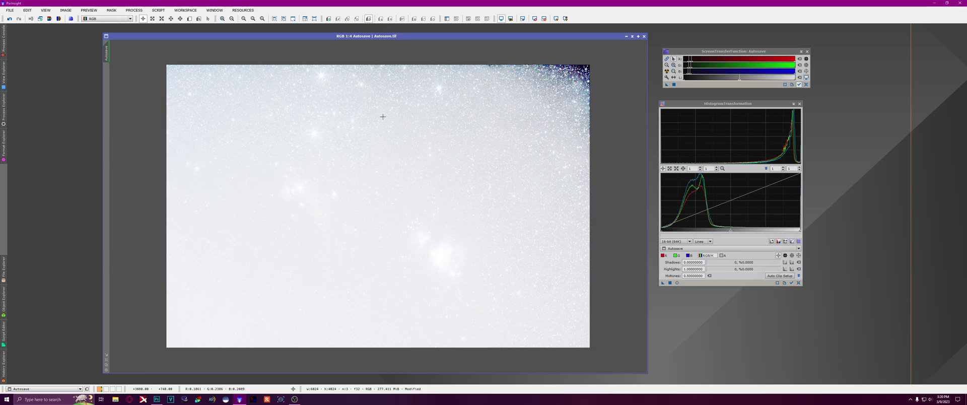
key(ctrl+F12)
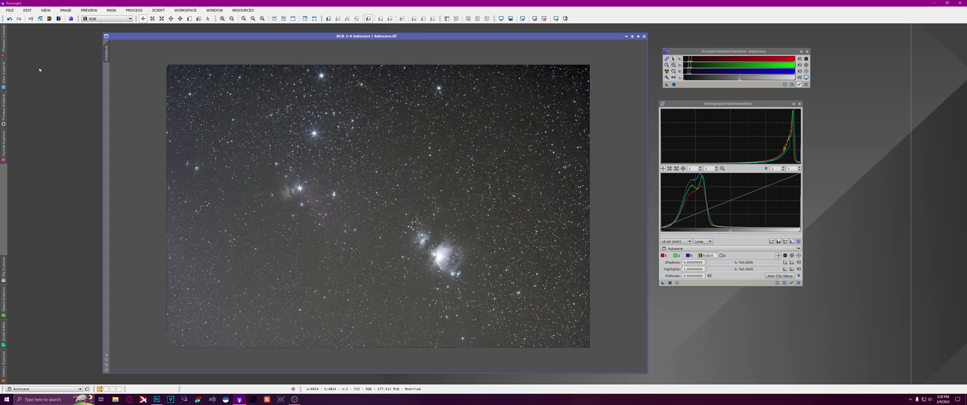
Save the stretched image as TIFF file 1 in 16-bit unsigned integer format with no compression
click(10, 10)
click(35, 68)
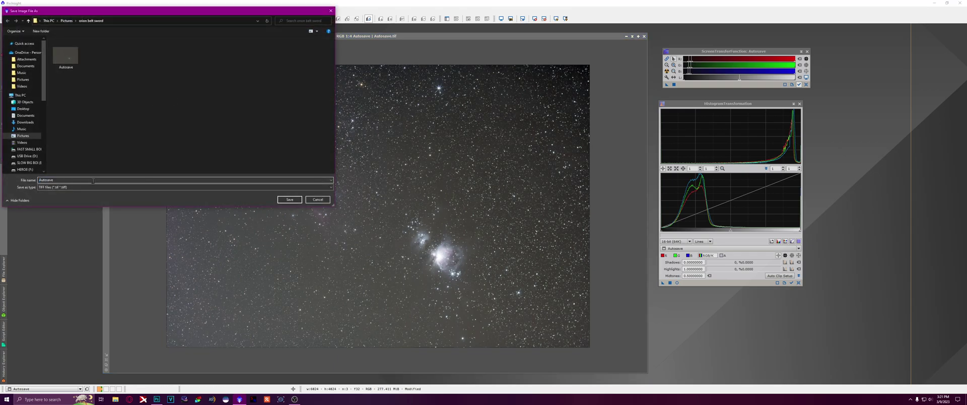
text(1)
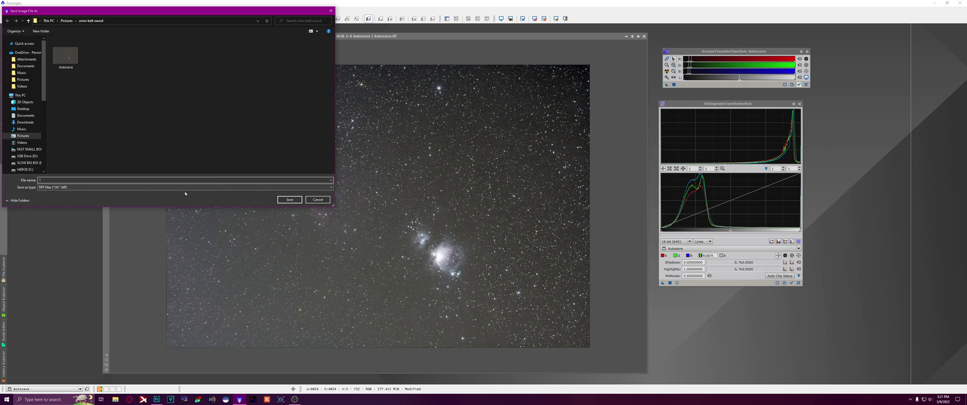
click(278, 199)
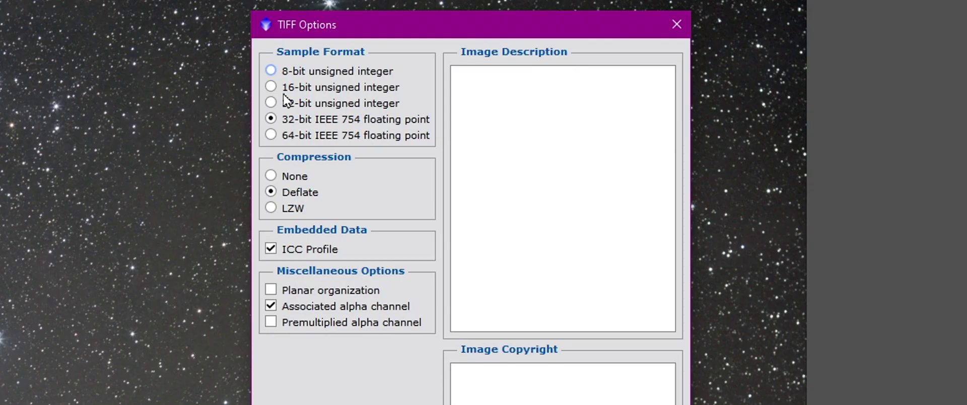
click(273, 89)
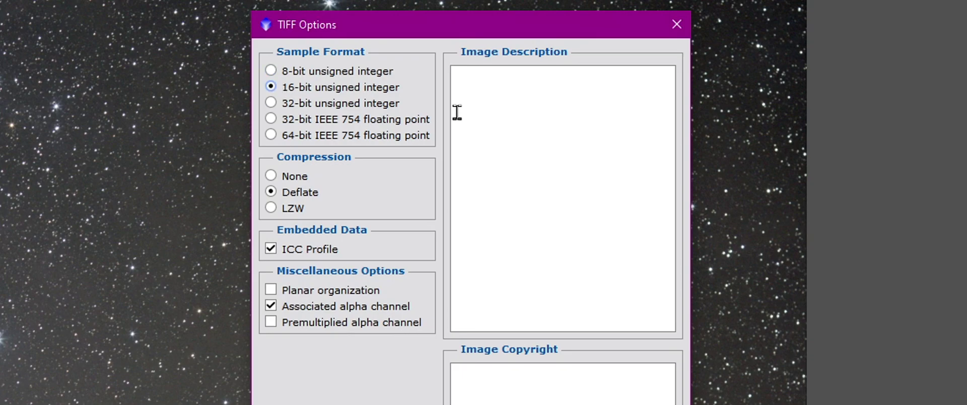
click(272, 176)
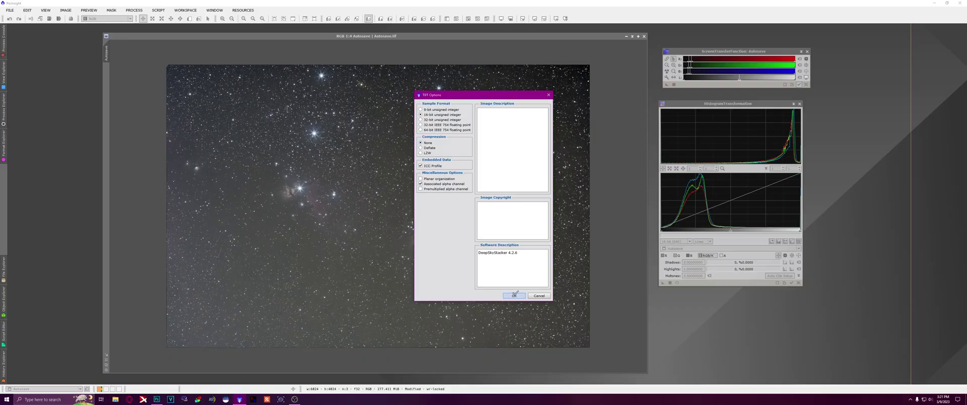
click(518, 294)
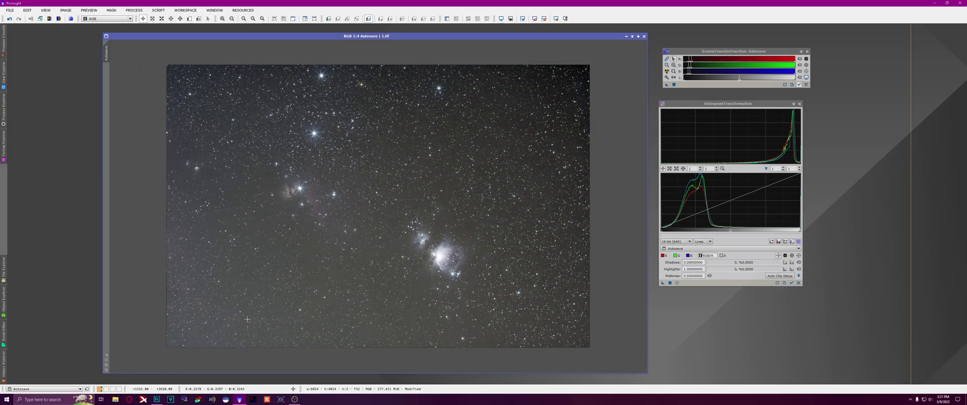
Switch to Photoshop and open the TIFF file 1 from the orion belt sword folder
click(156, 398)
click(16, 4)
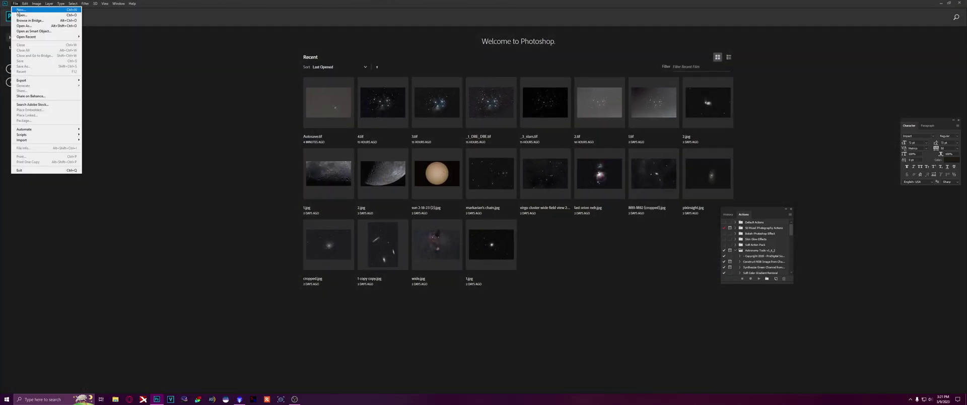
click(20, 15)
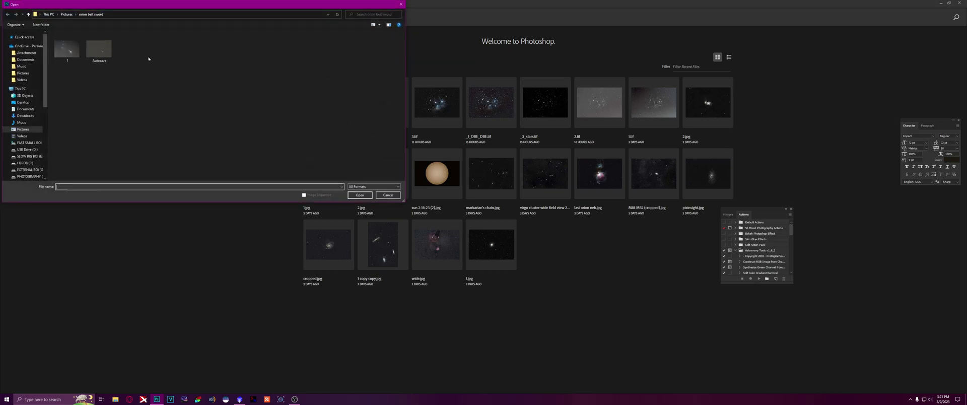
double_click(71, 53)
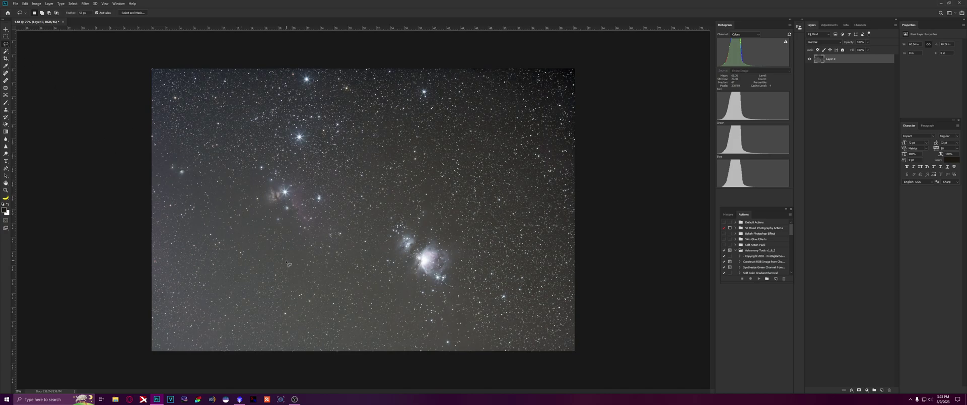
Lasso a freehand area around the belt stars and nebulae, and invert the selection to cover the surrounding background
mouse_move(275, 247)
mouse_down()
mouse_move(174, 199)
mouse_move(147, 174)
mouse_move(147, 125)
mouse_move(264, 98)
mouse_move(304, 60)
mouse_move(376, 66)
mouse_move(436, 88)
mouse_move(485, 228)
mouse_move(486, 267)
mouse_move(472, 289)
mouse_move(431, 295)
mouse_move(371, 286)
mouse_move(271, 247)
mouse_up()
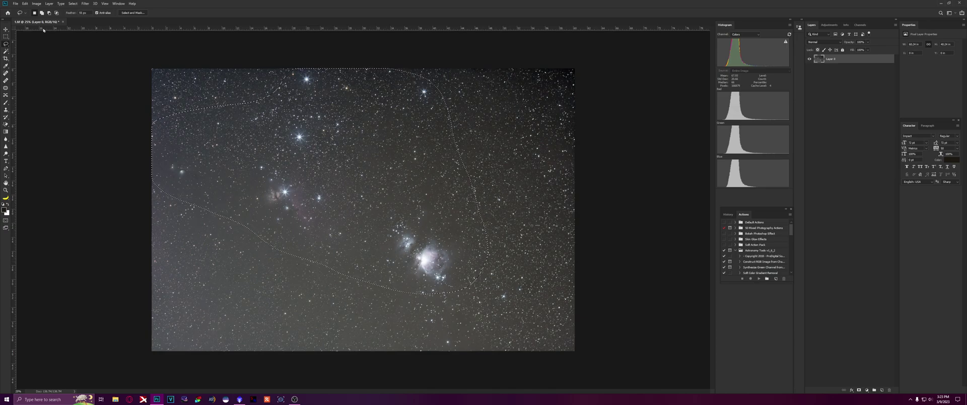
click(73, 3)
click(78, 25)
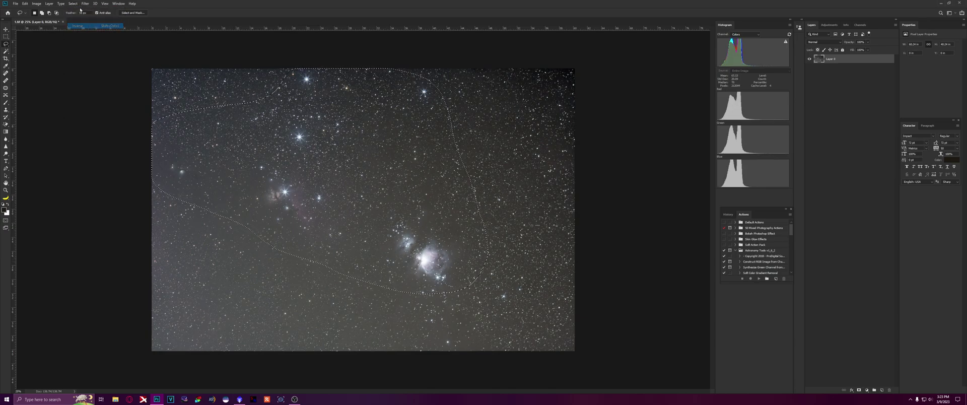
Apply GradientXTerminator to the selected background with Fine detail, High aggressiveness and balanced background color, and clear the selection
click(85, 3)
mouse_move(115, 130)
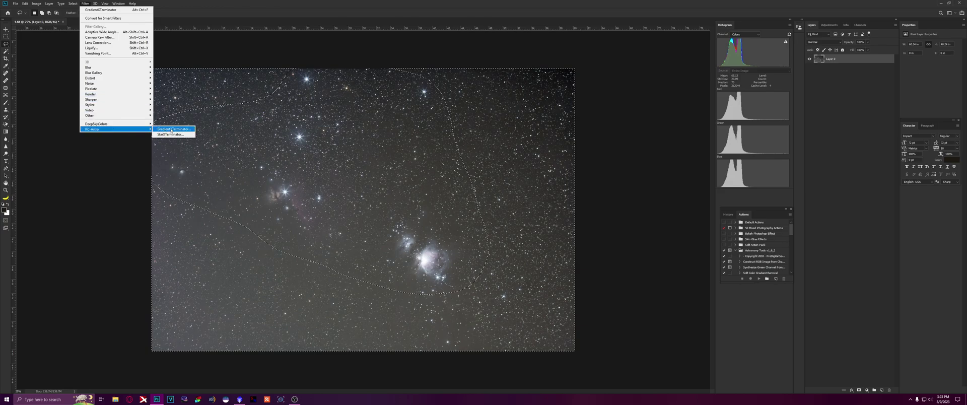
click(171, 130)
drag(464, 122, 616, 120)
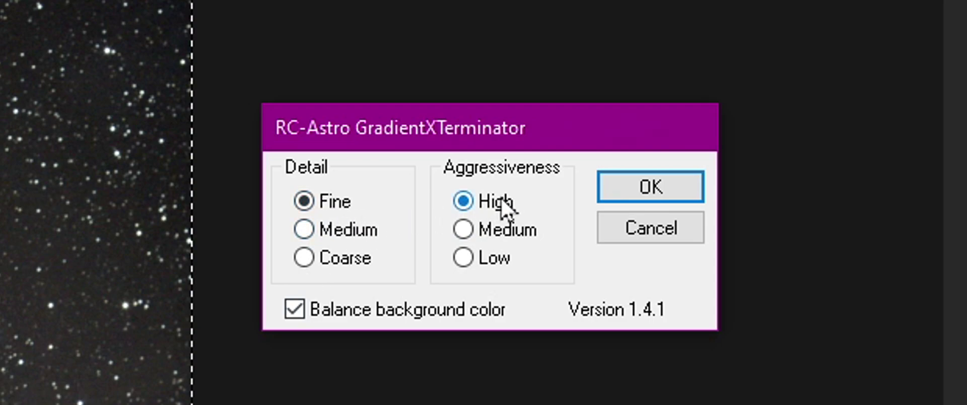
click(673, 198)
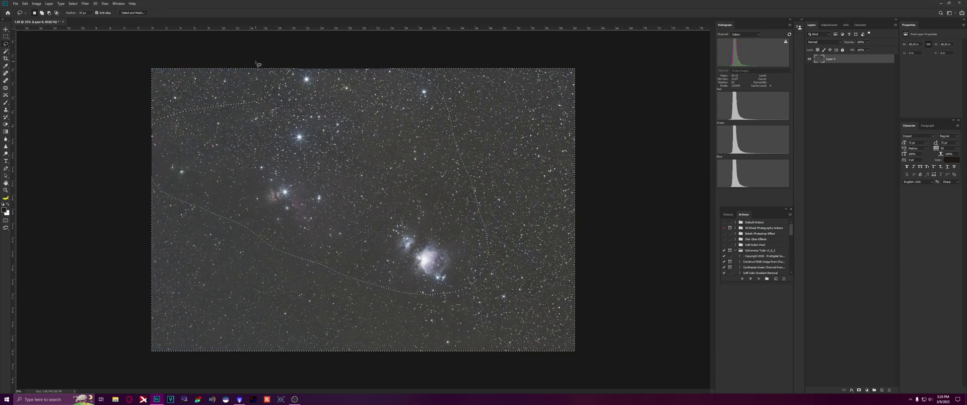
key(ctrl+d)
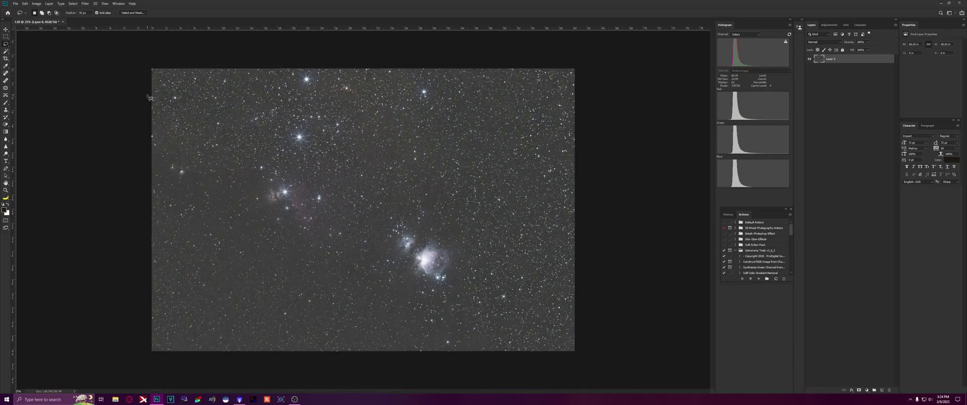
Save the image as a TIFF copy named 2 without layers, with the sRGB profile and no image compression
click(15, 4)
click(35, 66)
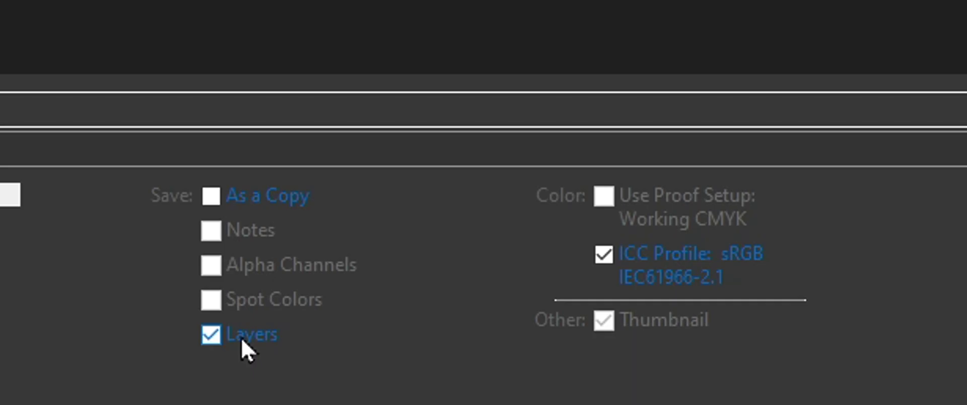
click(122, 216)
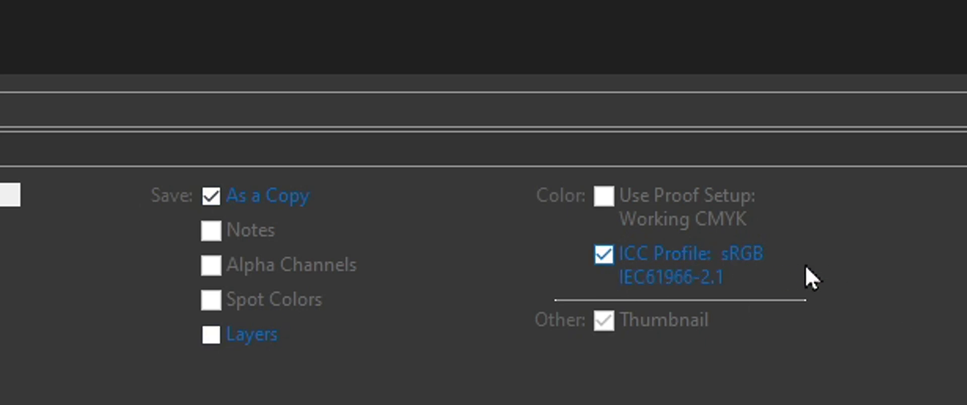
key(Return)
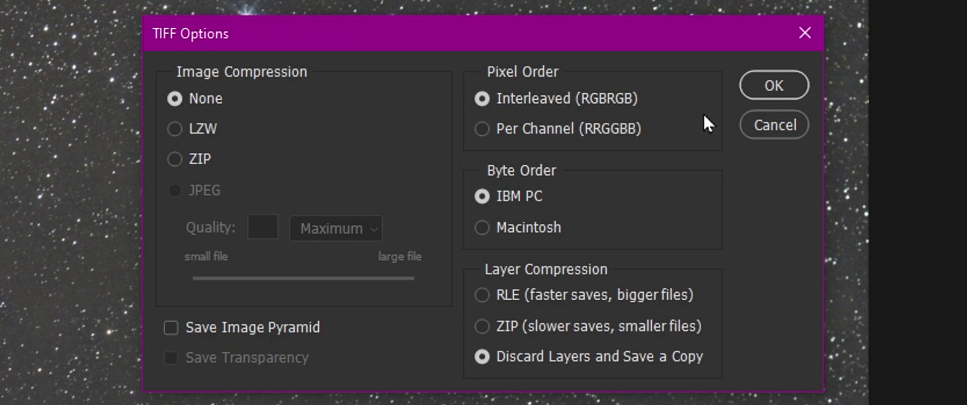
click(751, 85)
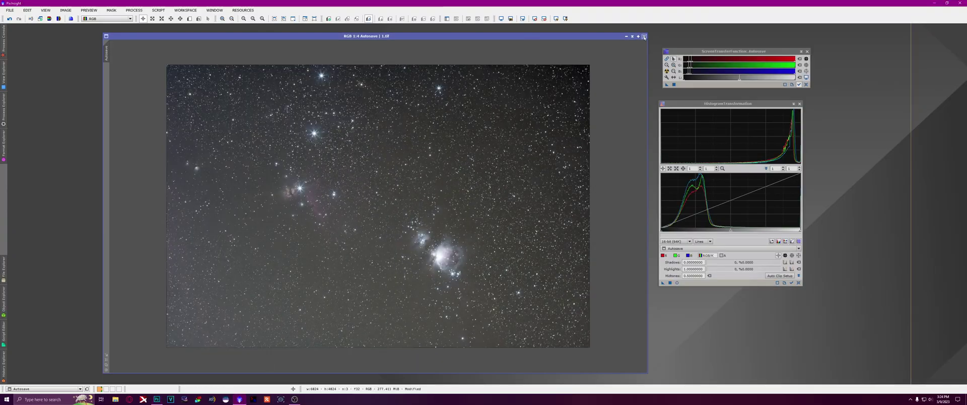
Switch to PixInsight, discard the open Autosave image, and close the HistogramTransformation and ScreenTransferFunction windows
click(643, 36)
click(493, 211)
click(798, 103)
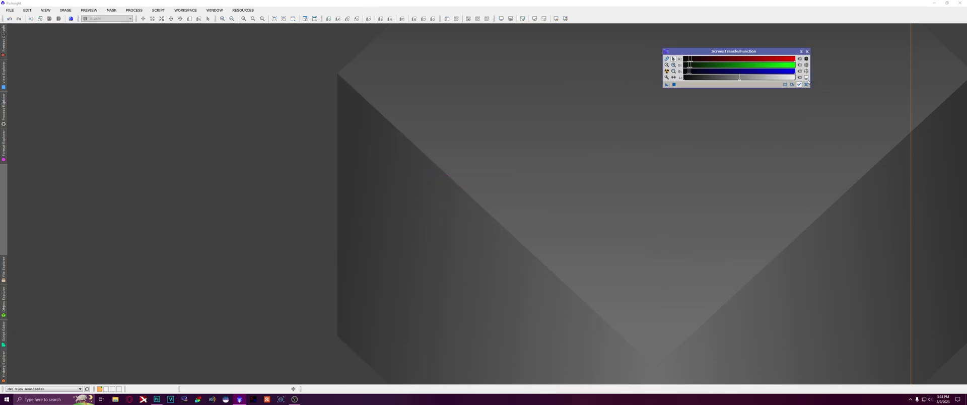
click(807, 51)
Open the gradient-corrected TIFF file 2 in PixInsight
click(9, 10)
click(20, 15)
double_click(98, 55)
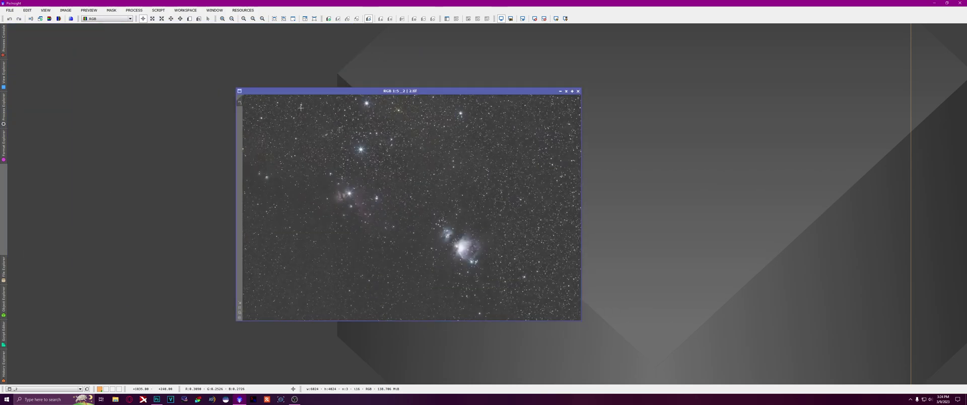
Run StarXTerminator on the image with Generate Star Image and Large Overlap enabled and Unscreen Stars disabled
click(134, 10)
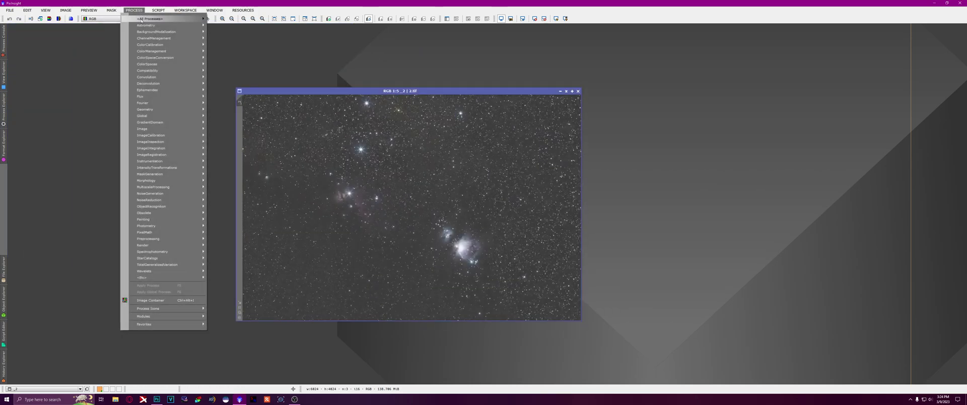
mouse_move(142, 19)
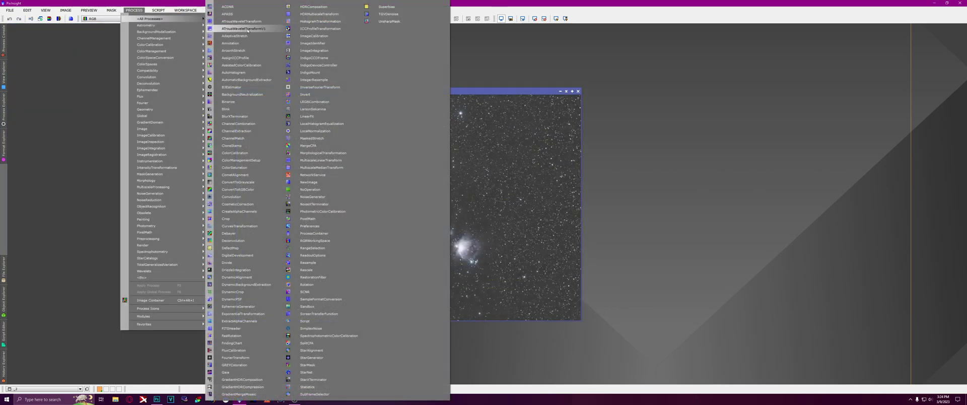
click(311, 381)
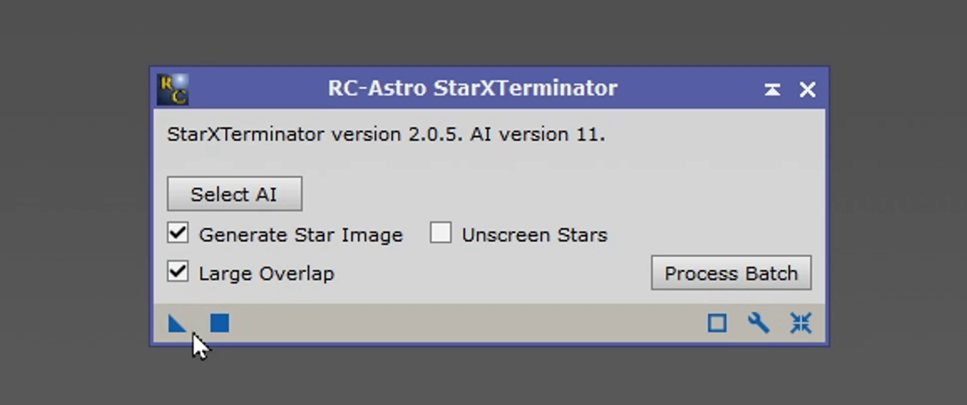
drag(173, 323, 709, 78)
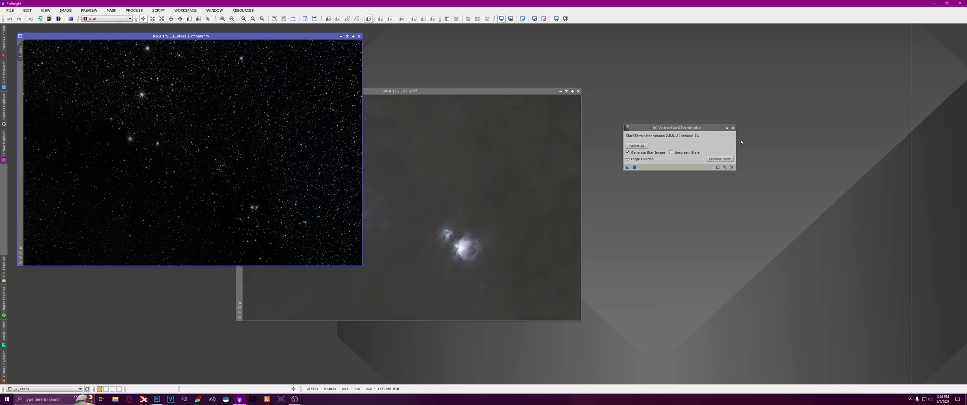
Close StarXTerminator and arrange the stars and starless image windows side by side
click(732, 127)
drag(402, 91, 634, 52)
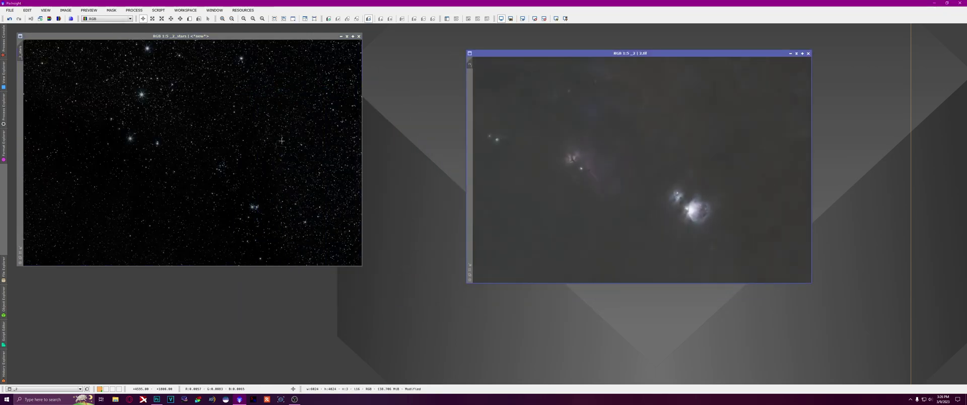
drag(317, 36, 385, 59)
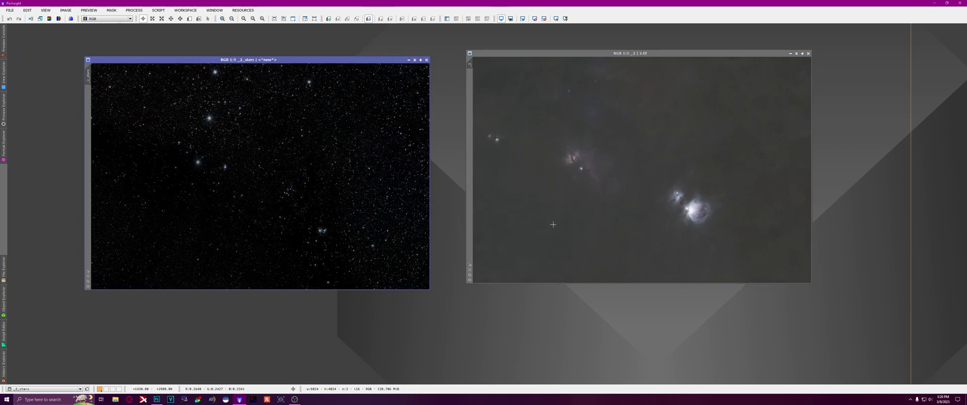
Save the starless image as TIFF file 3 in 16-bit unsigned integer format with no compression
click(10, 10)
click(28, 60)
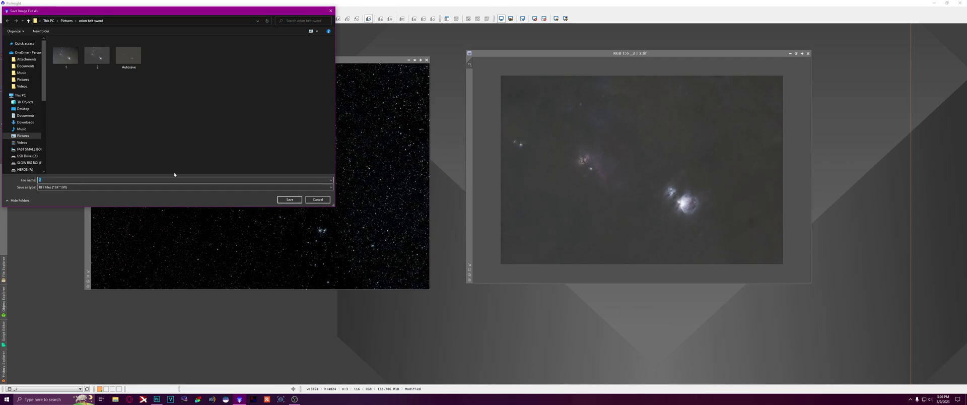
key(Return)
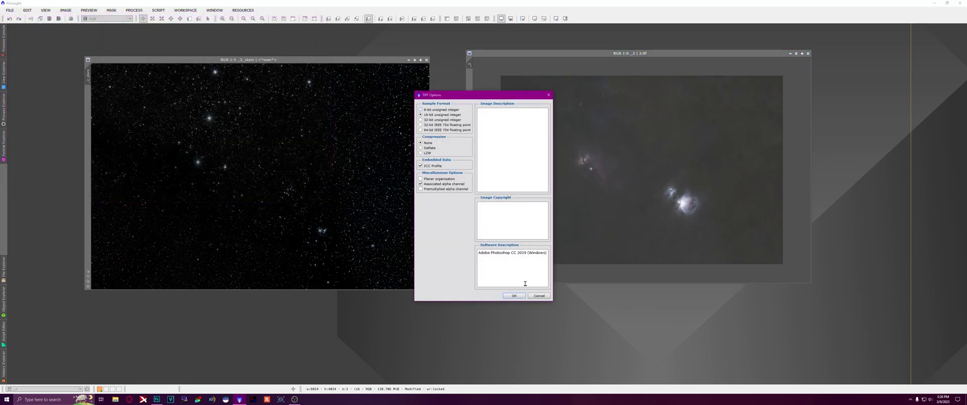
key(Return)
Save the stars-only image as a separate 16-bit unsigned integer TIFF with no compression in the orion belt sword folder
click(10, 10)
click(20, 65)
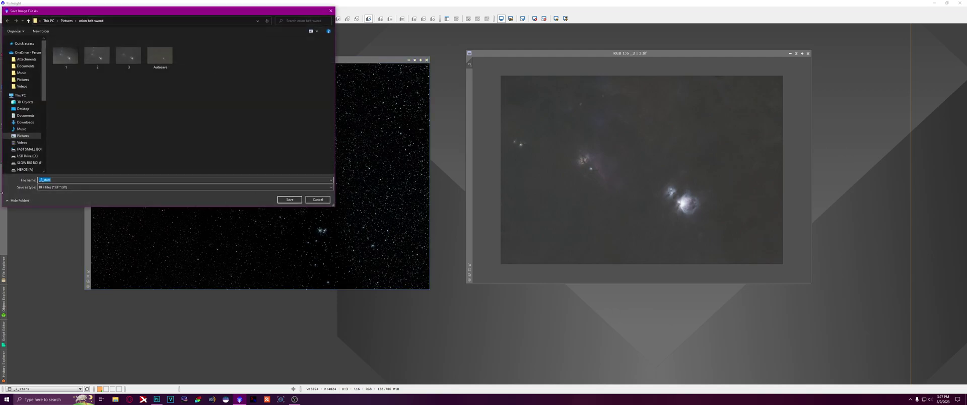
click(102, 179)
key(Return)
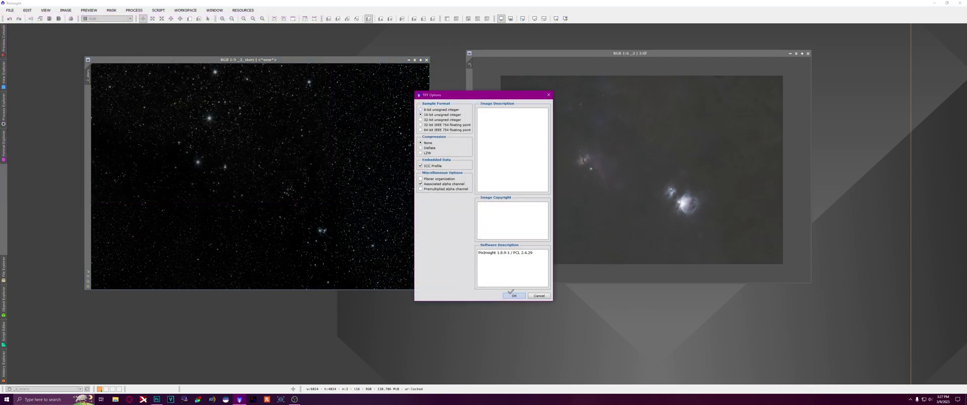
click(514, 293)
Switch to Photoshop, open the starless TIFF 3 together with the stars TIFF, and close 1.tif without saving it
key(alt+Tab)
click(15, 3)
click(20, 19)
click(171, 51)
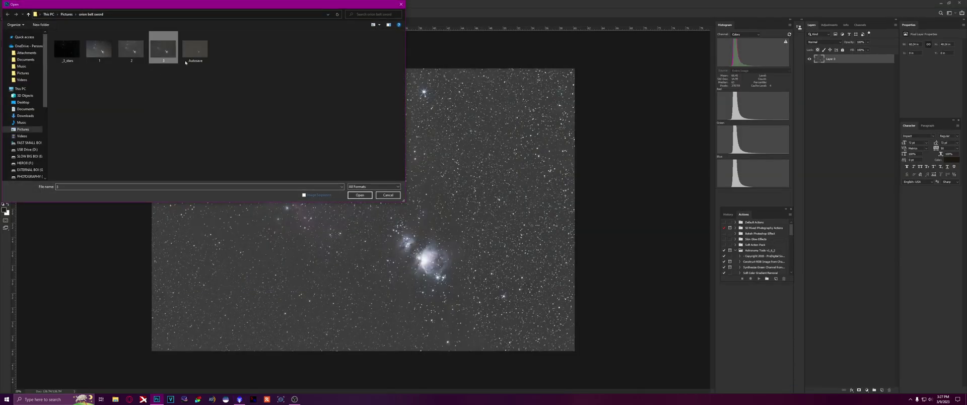
ctrl+click(67, 49)
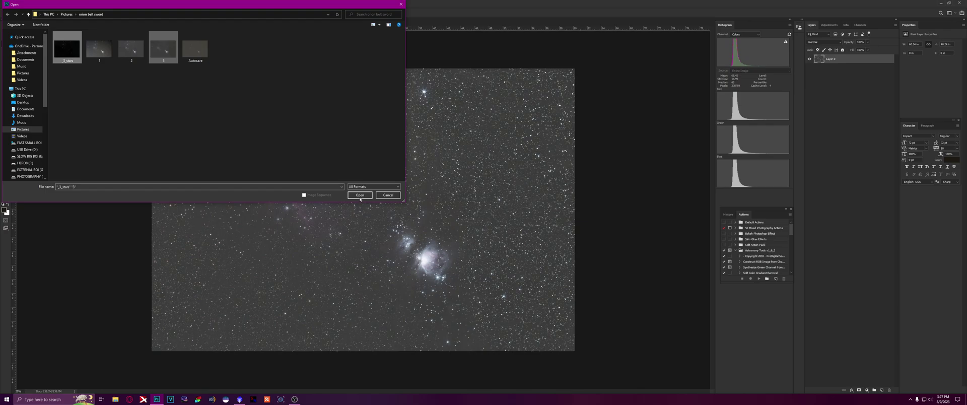
click(359, 195)
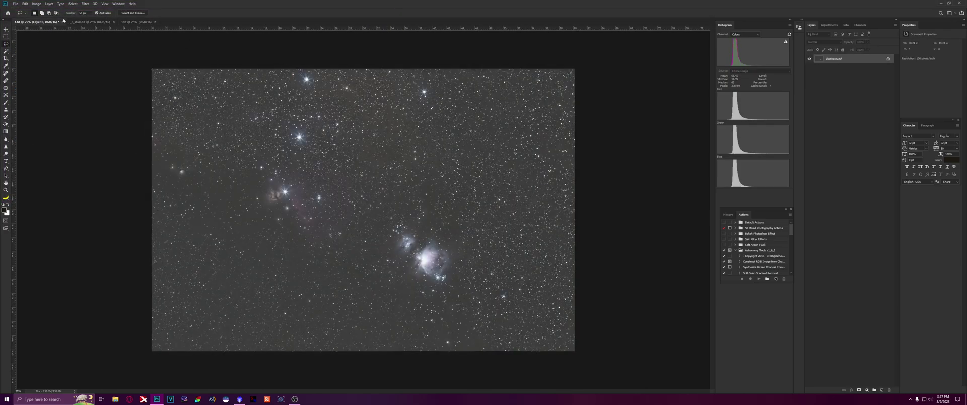
click(63, 21)
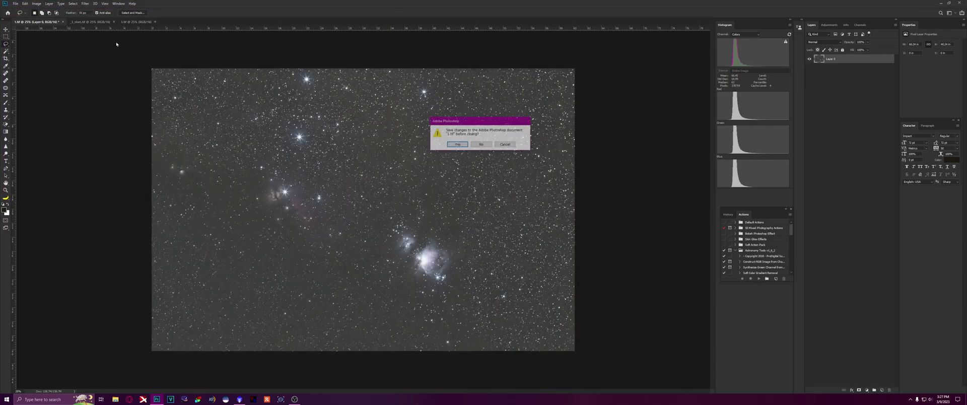
click(481, 145)
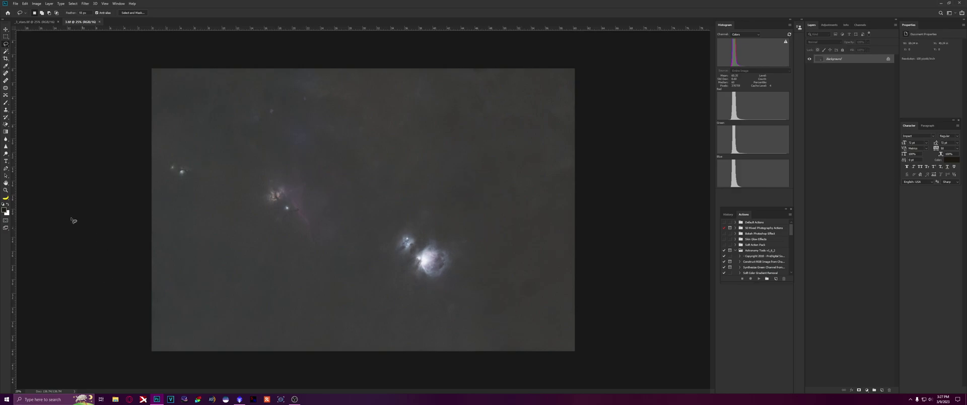
Remove the dark blotch in the background beside the Orion Nebula with an enlarged Spot Healing Brush
click(5, 190)
drag(537, 309, 565, 299)
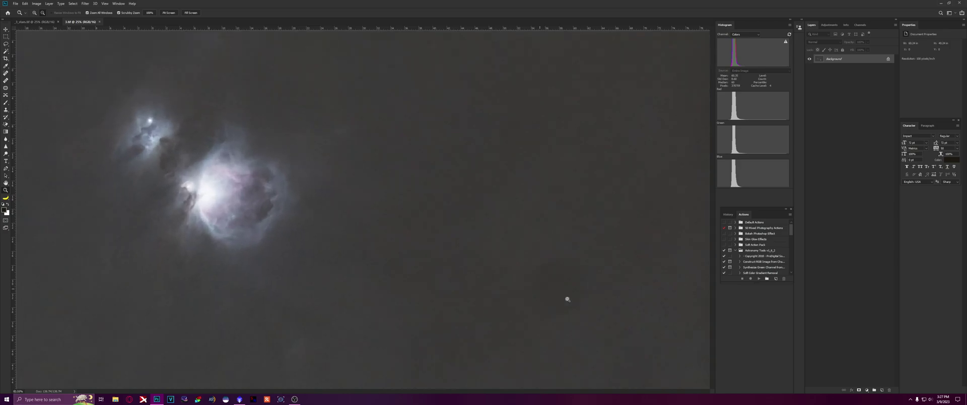
click(6, 74)
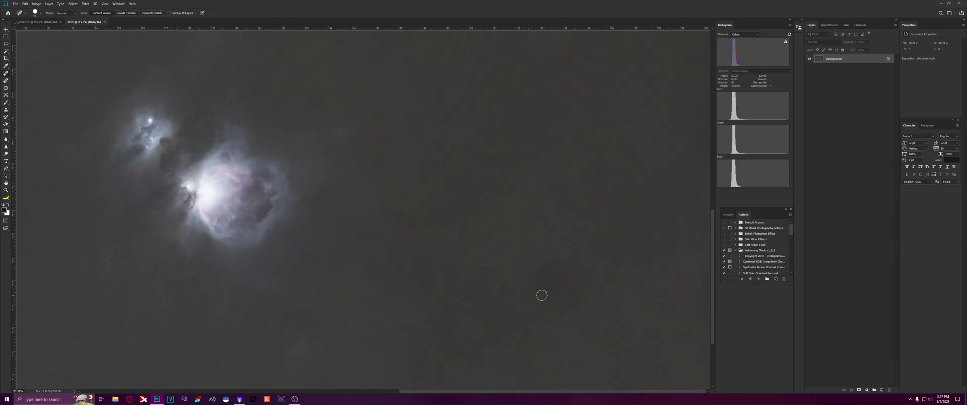
key(bracketright)
key(bracketright)
key(bracketright)
key(bracketright)
key(bracketright)
key(bracketright)
key(bracketright)
key(bracketright)
key(bracketright)
key(bracketright)
key(bracketleft)
key(bracketleft)
key(bracketleft)
key(bracketleft)
click(554, 292)
key(z)
scroll(646, 346, down, 5)
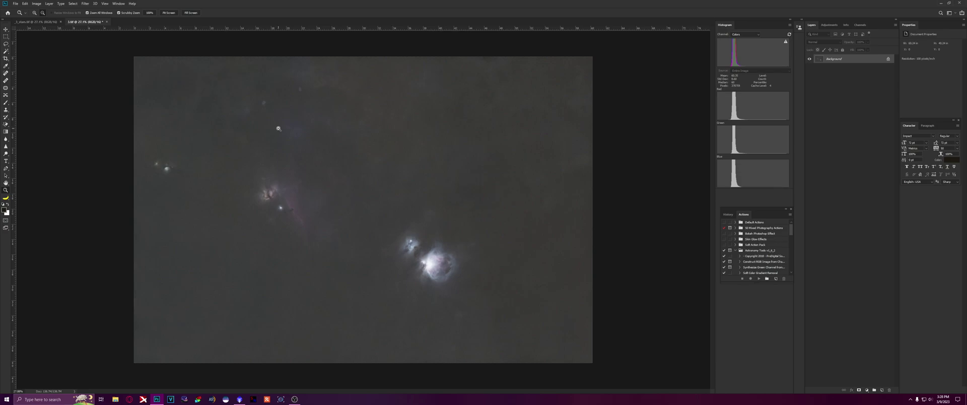
Unlock and duplicate the starless background layer, and brighten the duplicate's midtones with Levels
click(888, 60)
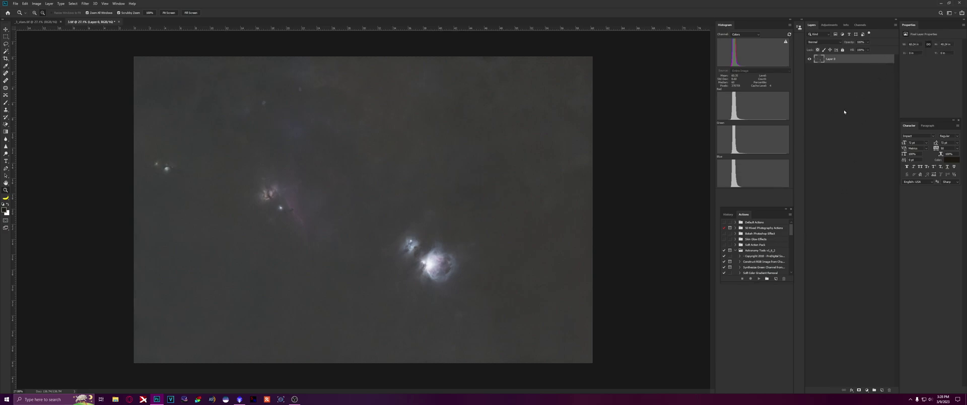
key(ctrl+j)
key(ctrl+l)
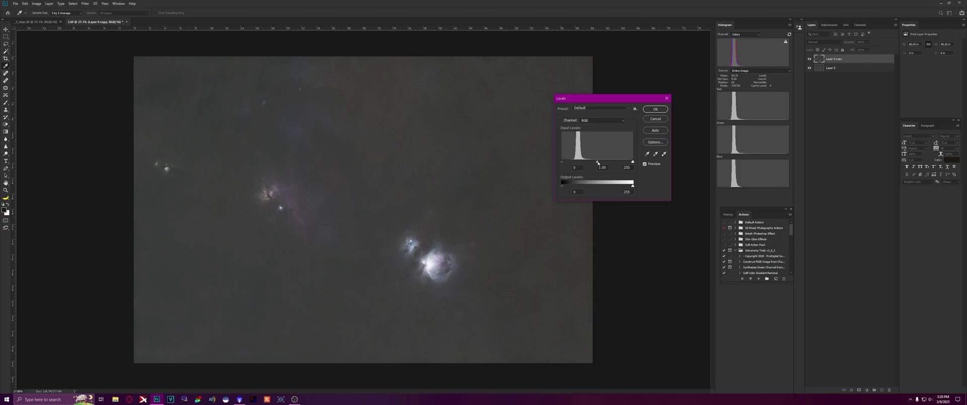
drag(598, 163, 590, 162)
click(655, 109)
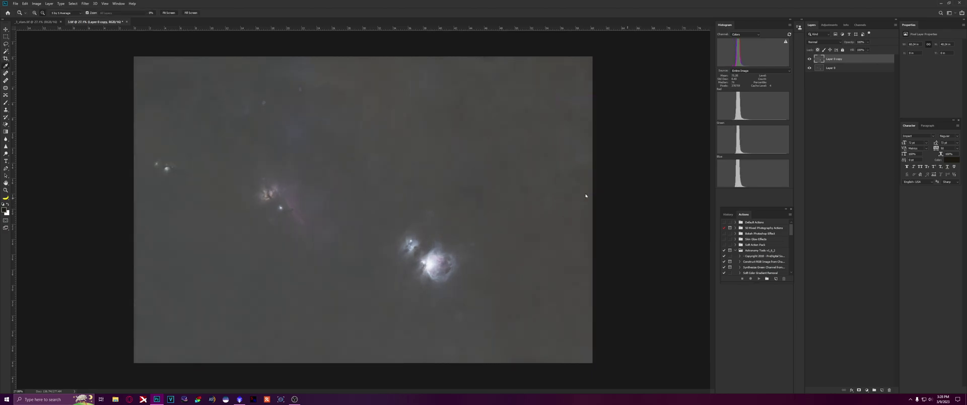
Darken the duplicate layer's background by raising the Levels black point to about 49
key(ctrl+l)
drag(565, 163, 575, 162)
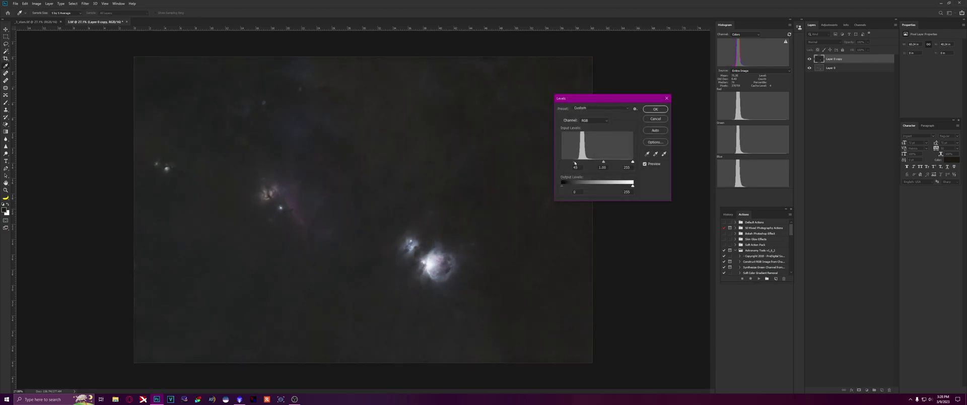
key(Return)
Open the duplicate starless layer in the Camera Raw filter
key(z)
drag(447, 266, 408, 240)
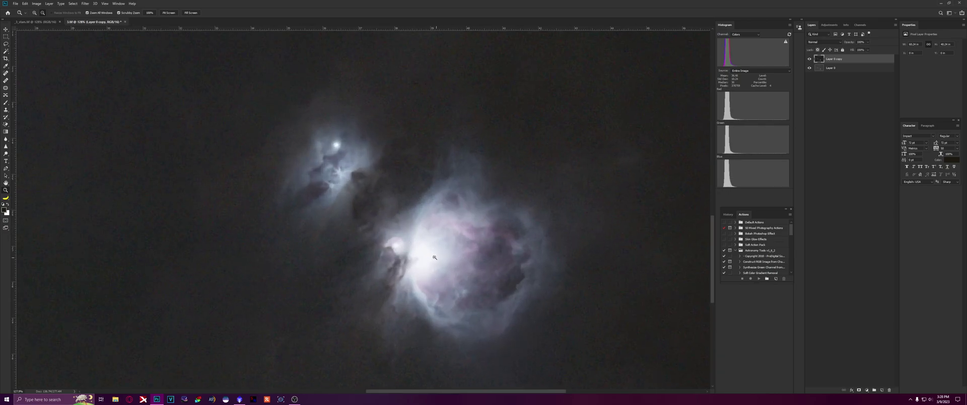
key(ctrl+0)
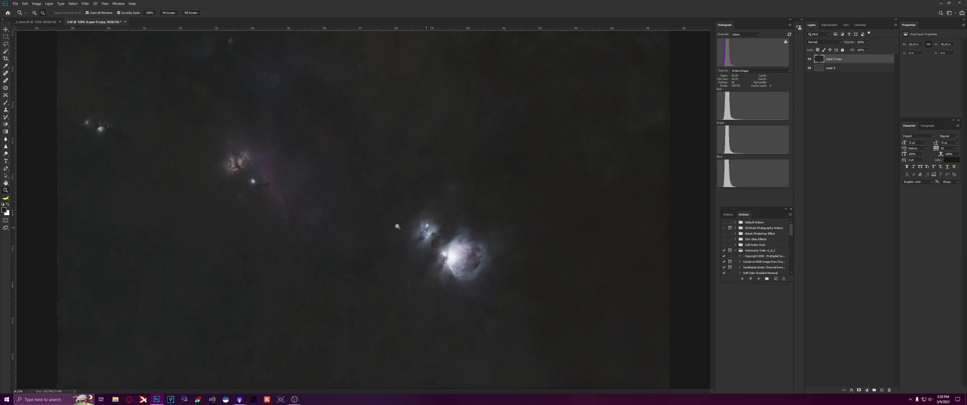
click(85, 3)
click(109, 36)
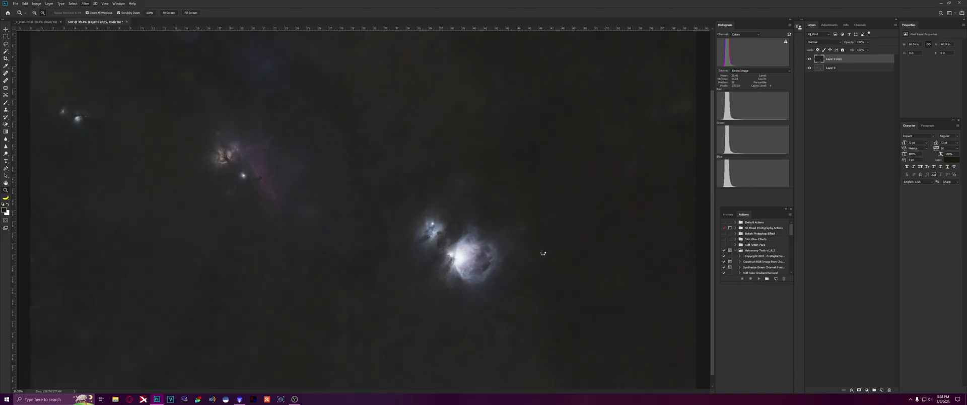
scroll(515, 270, up, 6)
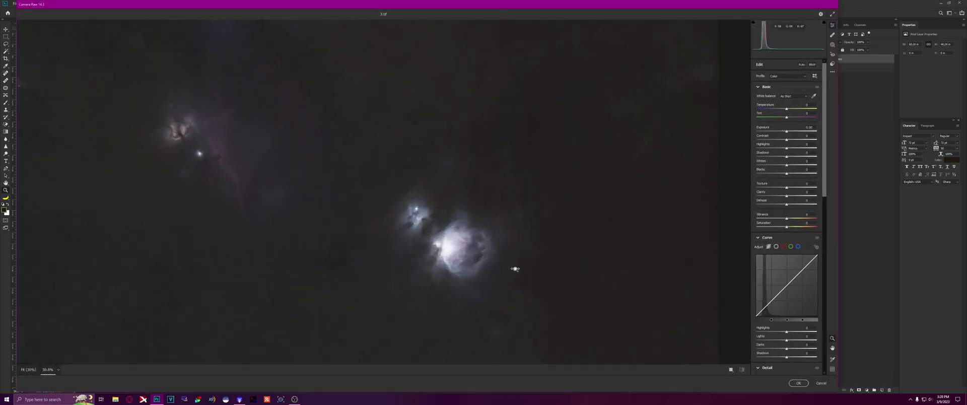
Brush a mask over the Orion Nebula's bright core, lower its Highlights to about -58, and return to the global edits
click(832, 53)
click(766, 99)
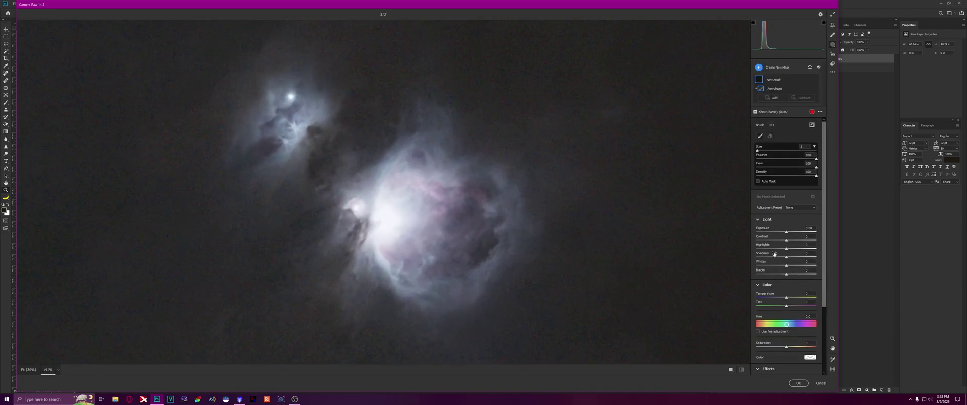
key(bracketright)
mouse_move(396, 212)
mouse_down()
mouse_move(403, 251)
mouse_move(398, 211)
mouse_move(367, 222)
mouse_move(391, 186)
mouse_move(365, 237)
mouse_move(352, 211)
mouse_up()
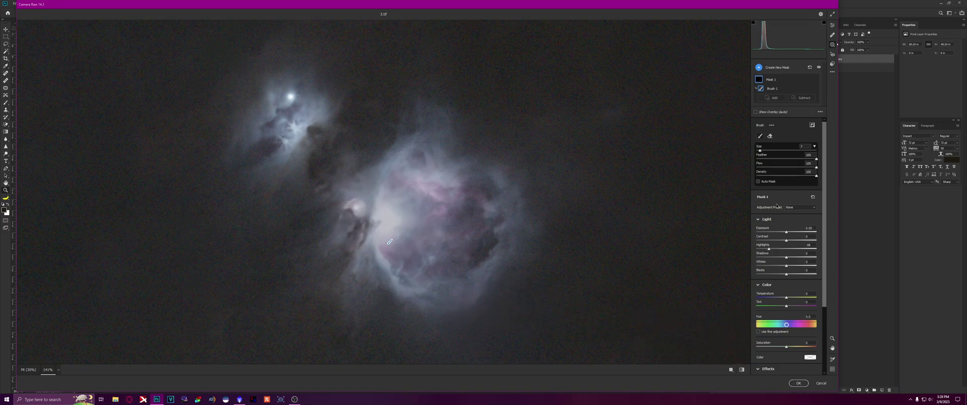
click(832, 25)
scroll(512, 65, down, 3)
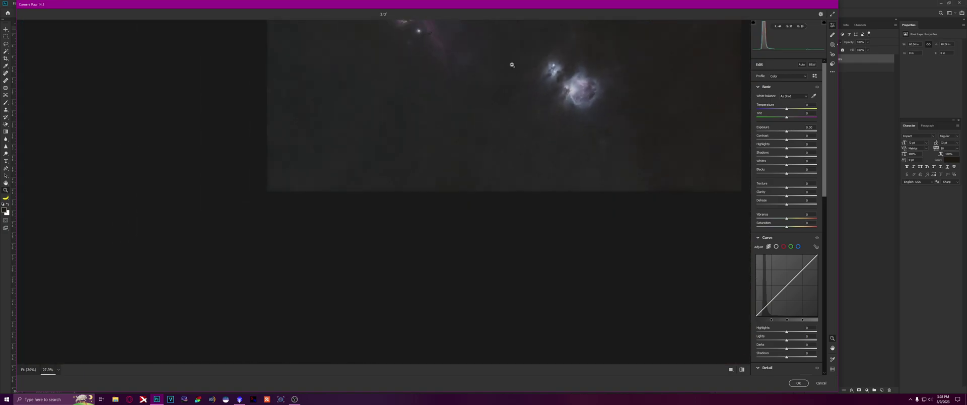
Reduce the colour noise in the starless layer's background in Camera Raw and apply the filter
drag(512, 64, 487, 148)
scroll(363, 193, up, 3)
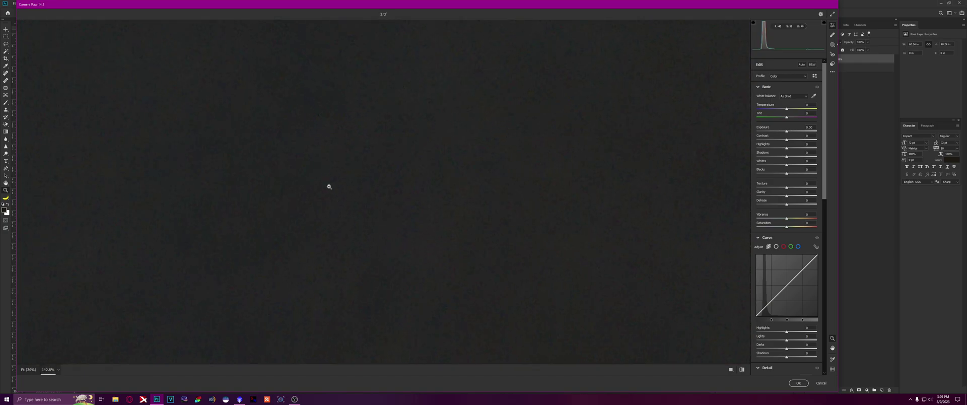
scroll(779, 313, down, 2)
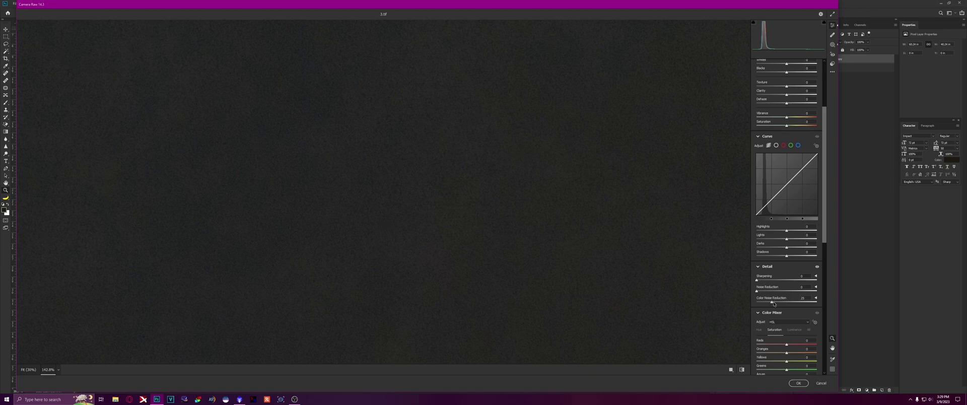
click(799, 383)
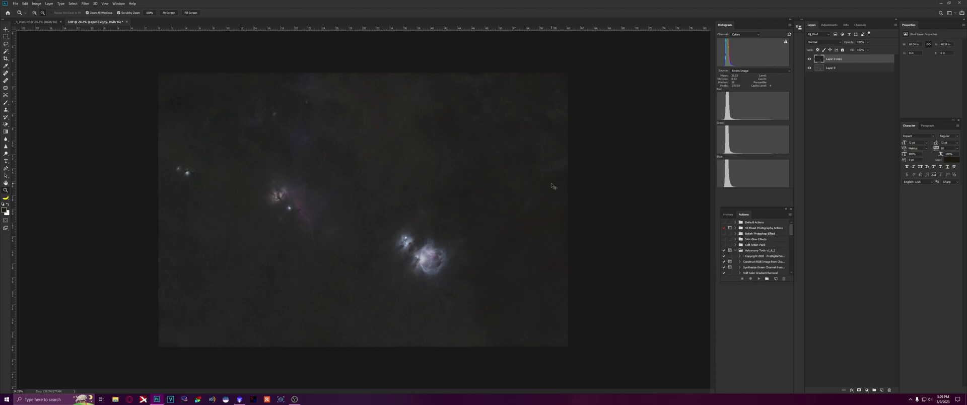
Brighten the duplicate starless layer with a Curves adjustment that strongly lifts the shadows and lower midtones
key(ctrl+m)
drag(656, 212, 653, 200)
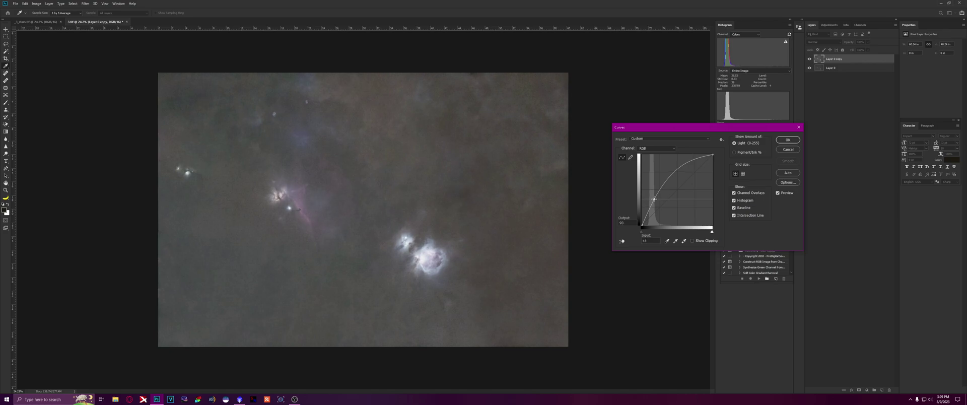
key(Escape)
key(z)
Darken the duplicate layer's background with Levels by raising the black point to just below the histogram peak
key(ctrl+l)
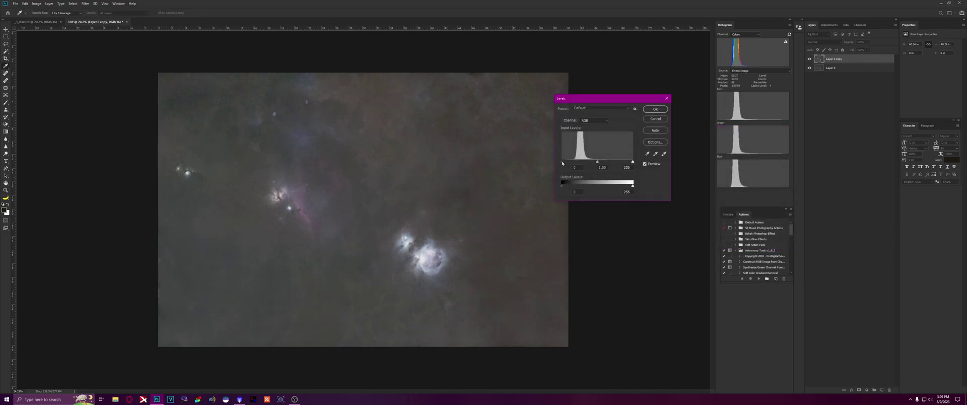
drag(561, 163, 572, 163)
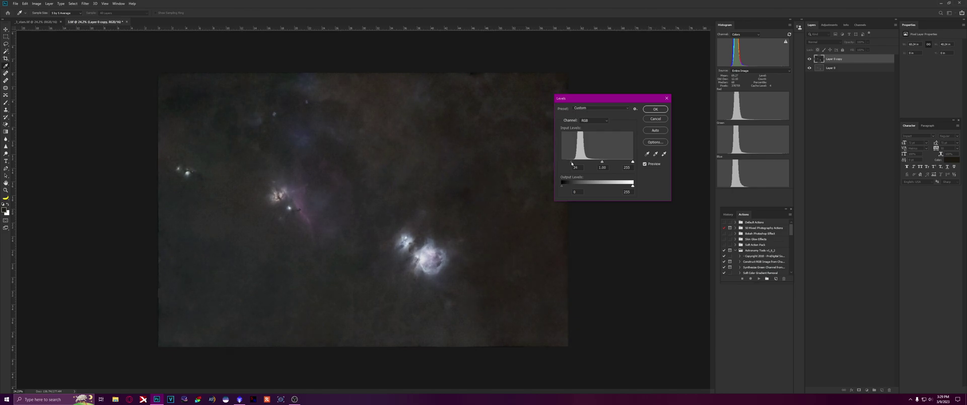
click(571, 164)
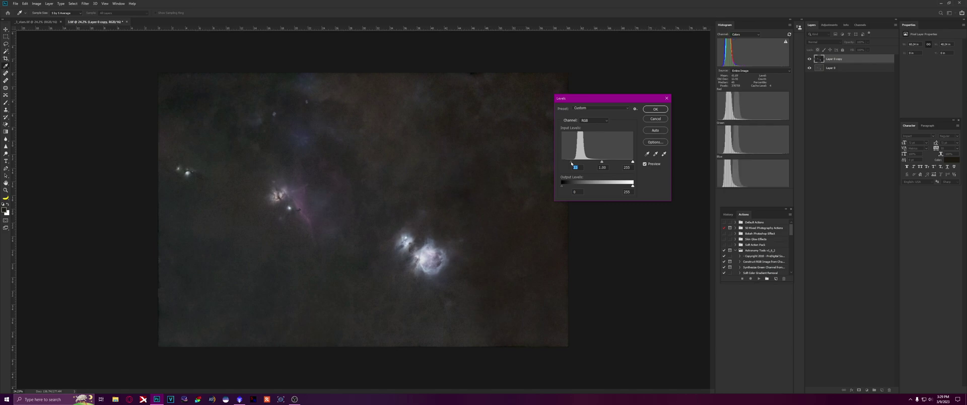
click(654, 109)
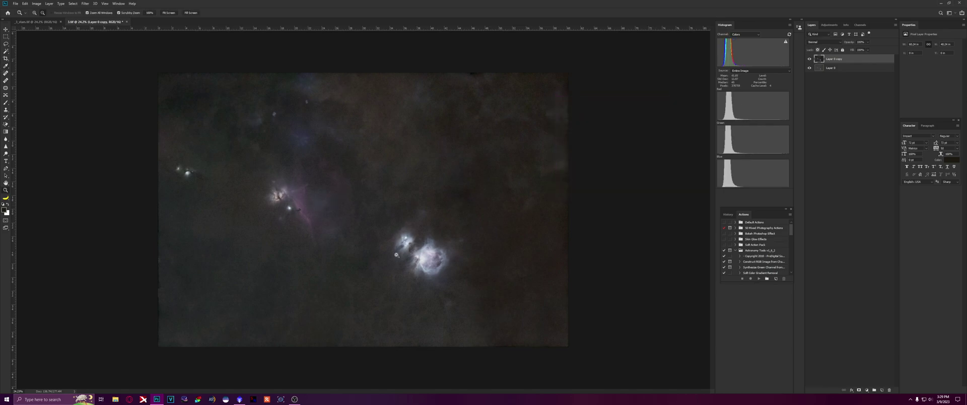
Switch to the stars image, open it in the Camera Raw filter and inspect the stars' colour fringes up close
click(45, 22)
drag(399, 251, 441, 192)
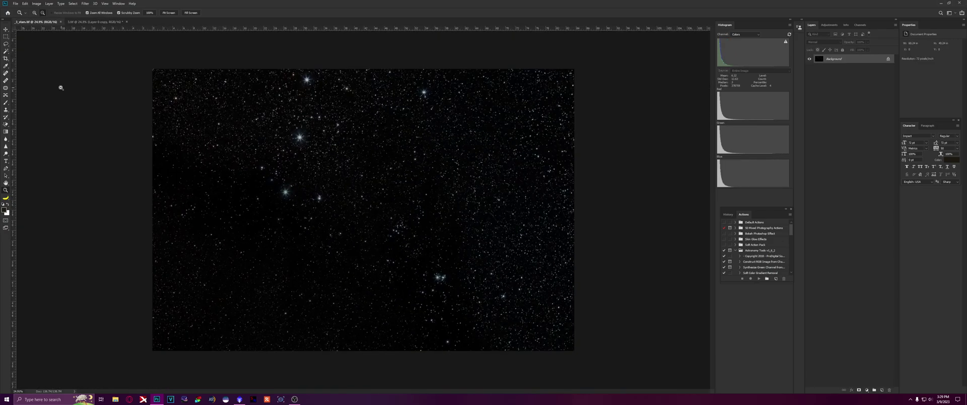
click(83, 4)
click(108, 38)
scroll(443, 194, up, 5)
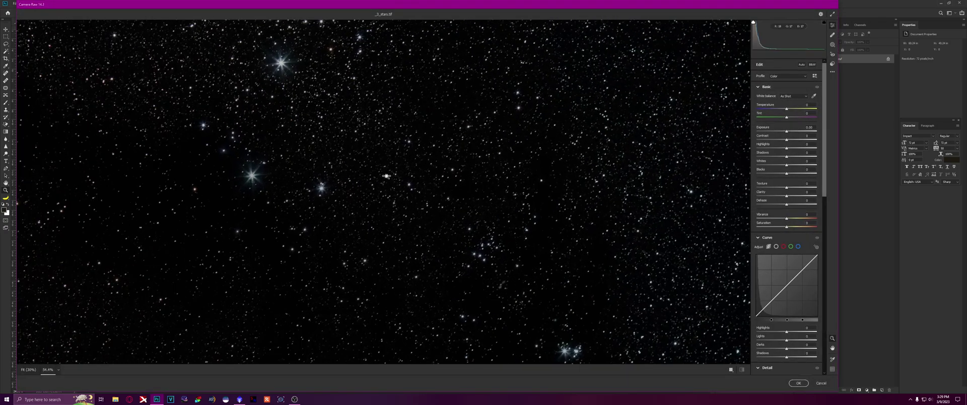
scroll(443, 194, up, 5)
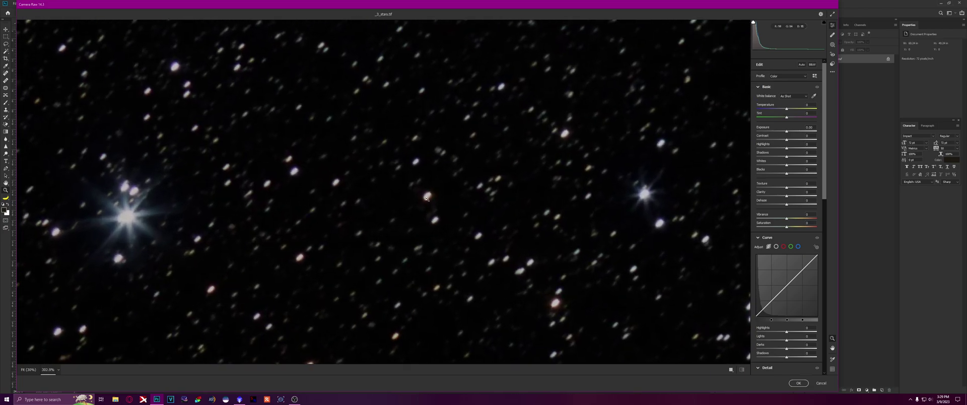
Defringe the purple halos around the stars, extending the upper end of the Purple Hue range to 100
scroll(783, 301, down, 10)
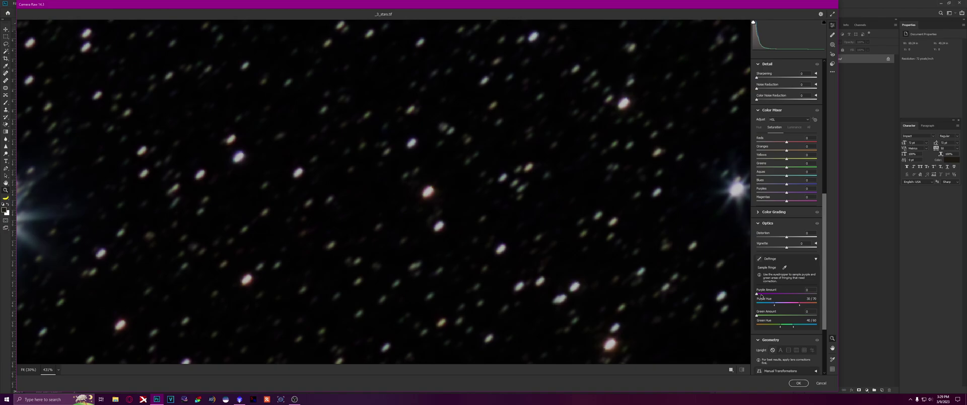
drag(799, 308, 824, 308)
scroll(425, 227, down, 8)
scroll(425, 227, up, 8)
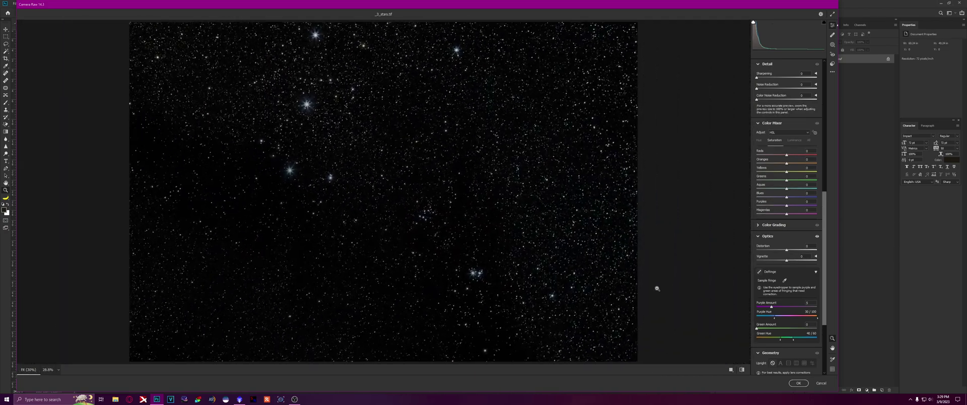
Defringe the green halos around the stars with a widened Green Hue range, and apply the Camera Raw filter
drag(240, 229, 362, 181)
scroll(363, 182, down, 1)
scroll(428, 234, up, 6)
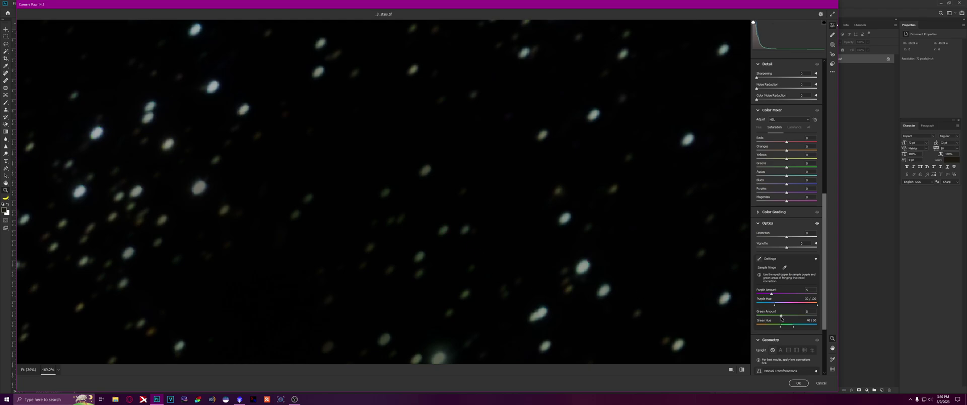
scroll(242, 207, down, 8)
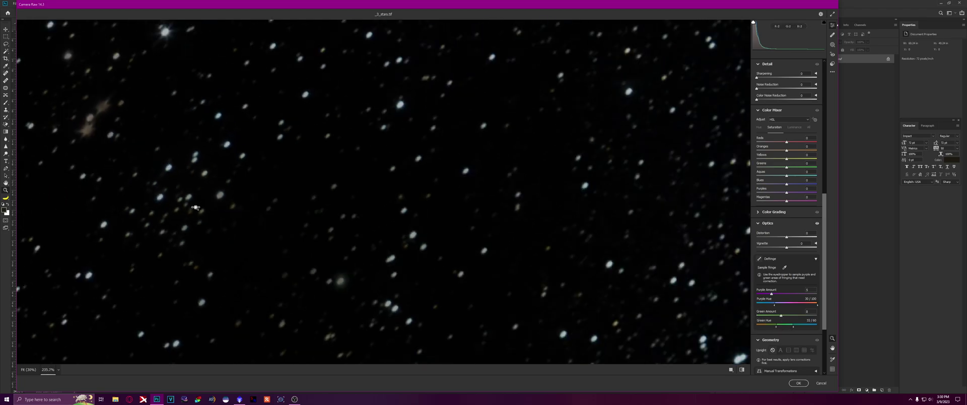
scroll(242, 209, down, 2)
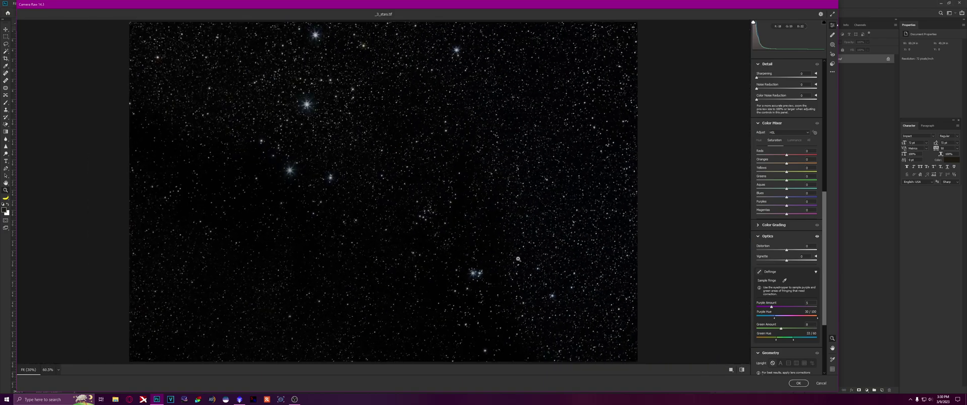
key(Return)
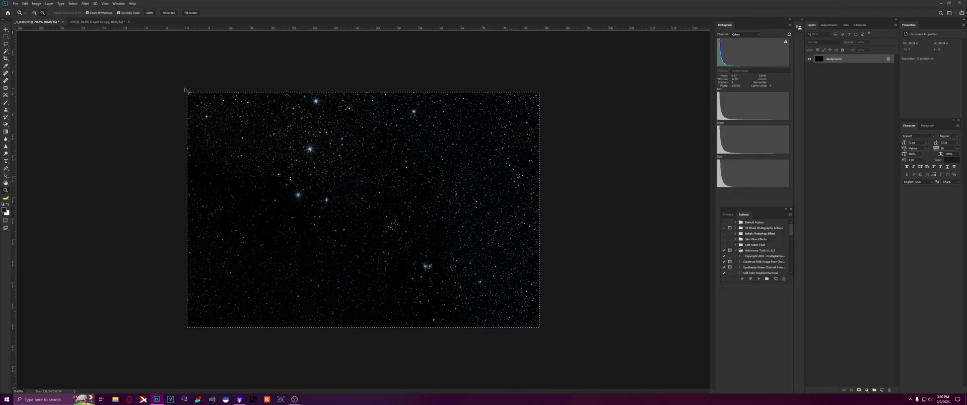
Paste the copied stars above the starless layers as a new layer and set its blend mode to Linear Dodge (Add)
click(96, 23)
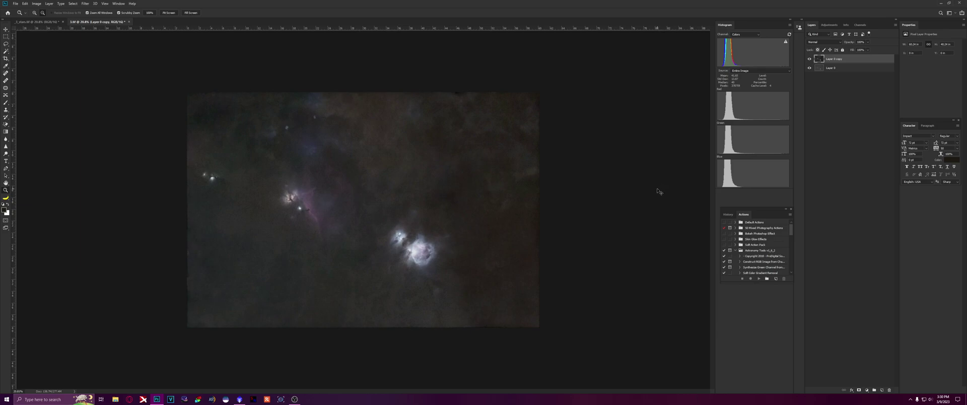
key(ctrl+v)
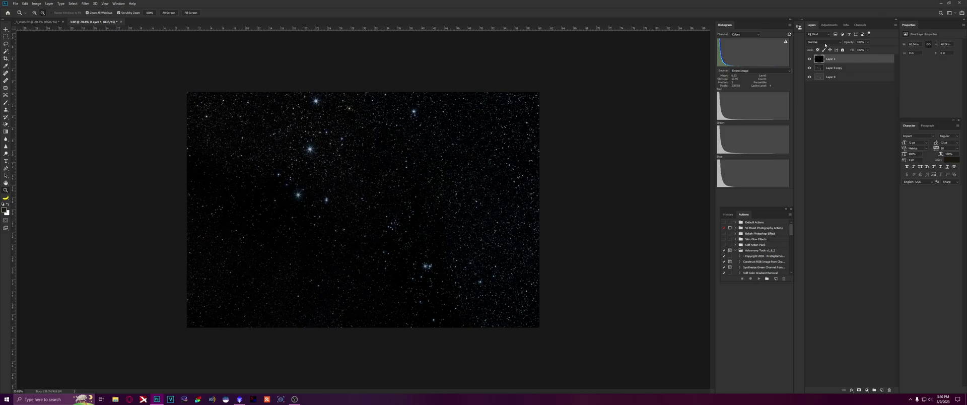
click(822, 43)
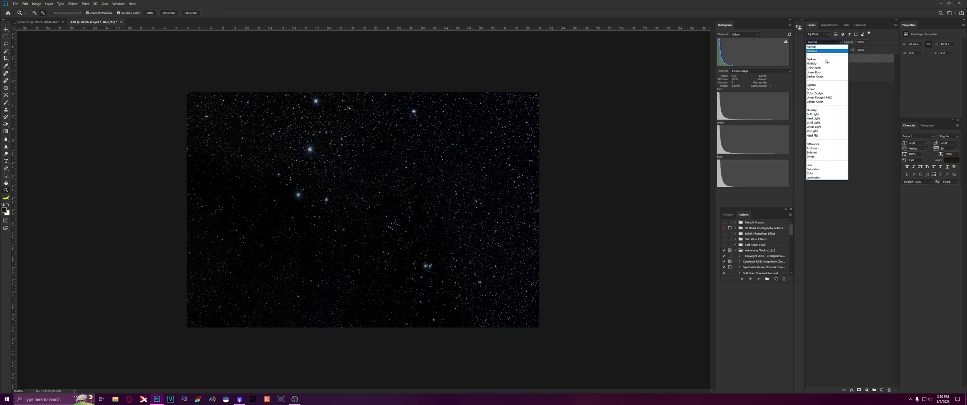
click(821, 98)
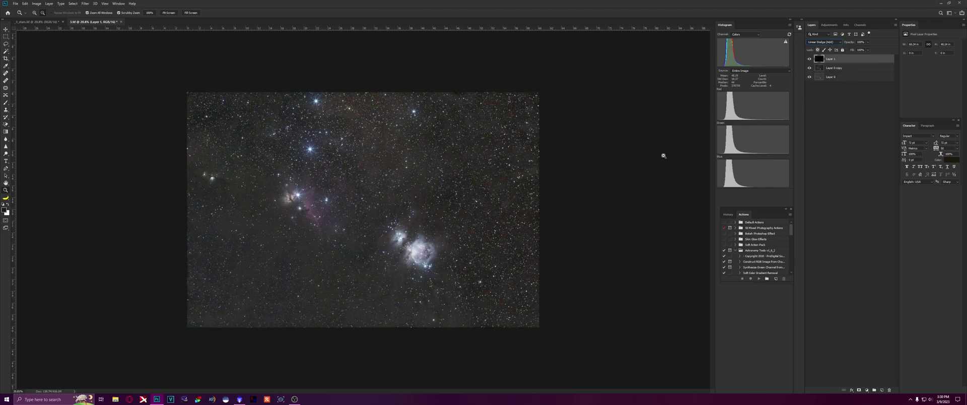
click(326, 179)
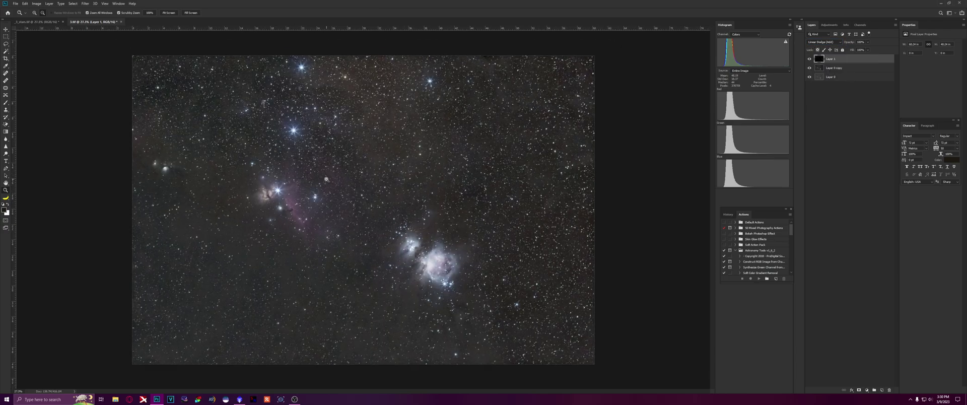
Hide the stars layer and remove the green cast from the duplicate starless layer with the HLVG filter
click(830, 68)
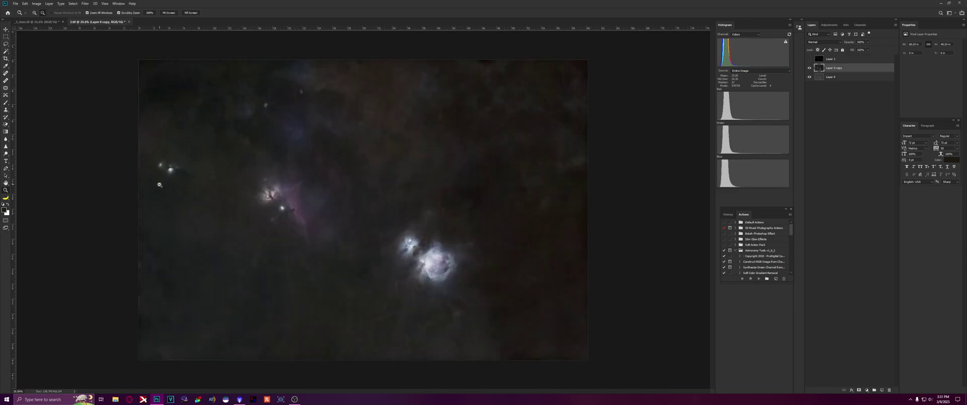
mouse_move(160, 185)
mouse_down()
mouse_move(182, 197)
mouse_move(152, 196)
mouse_up()
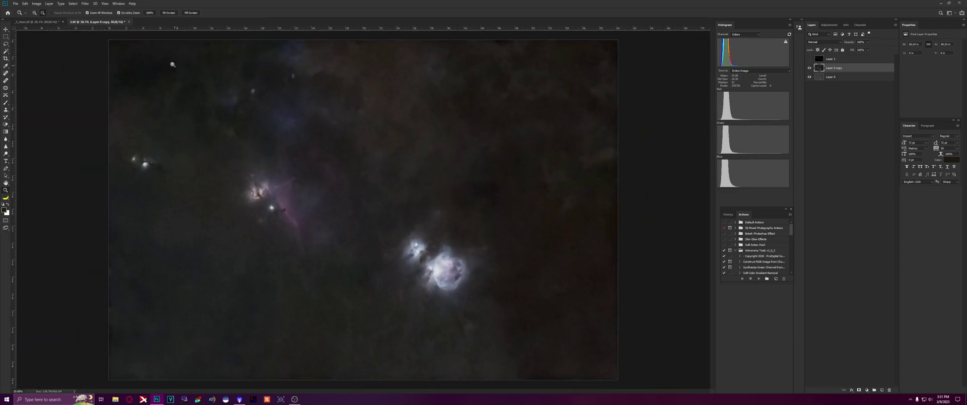
click(85, 3)
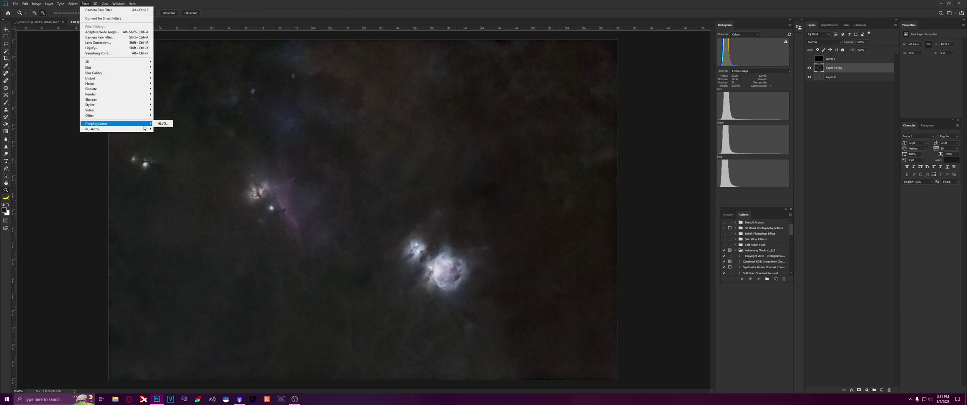
click(161, 124)
click(492, 158)
click(267, 127)
scroll(267, 127, down, 3)
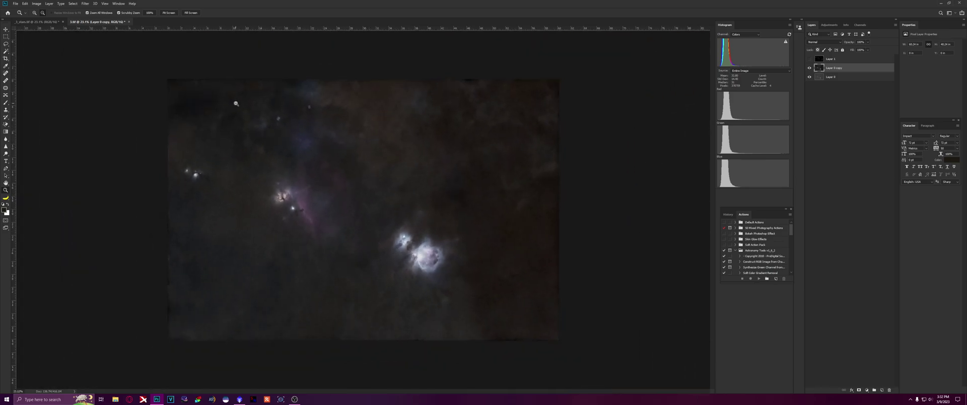
scroll(329, 137, up, 2)
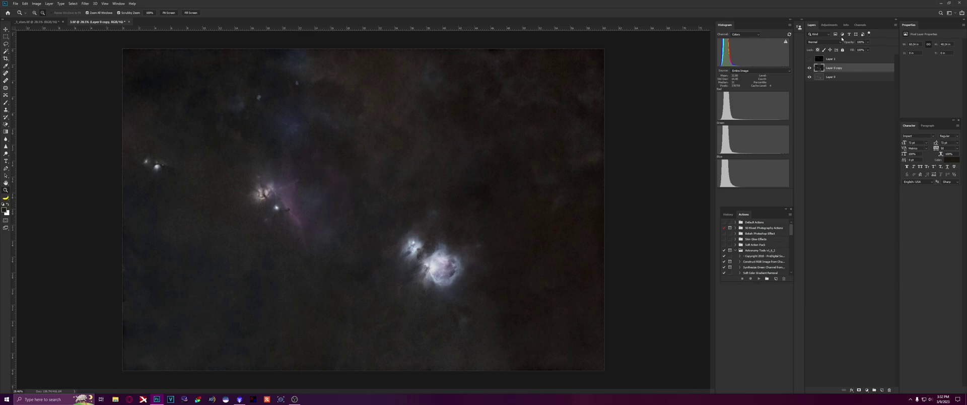
Compare the starless layer's red, green and blue channels individually and isolate the red channel
click(860, 25)
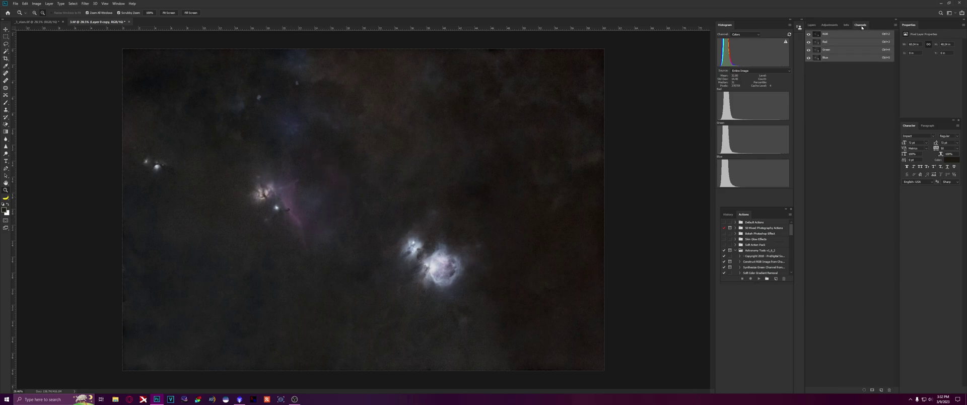
click(827, 44)
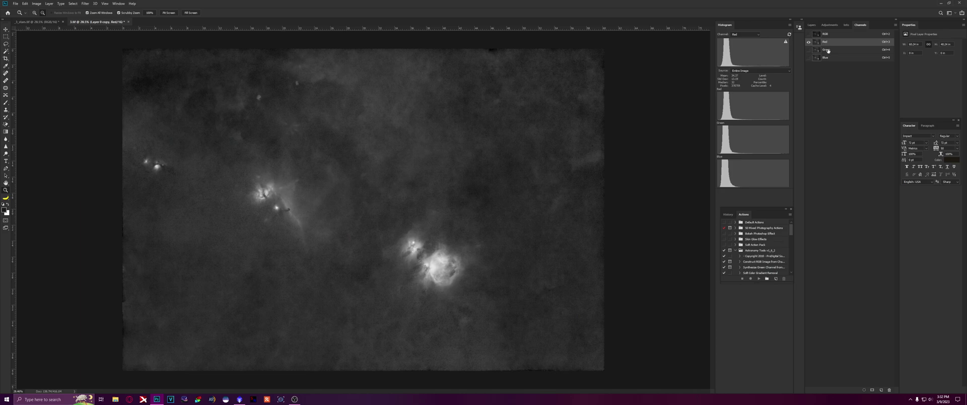
click(828, 50)
click(826, 59)
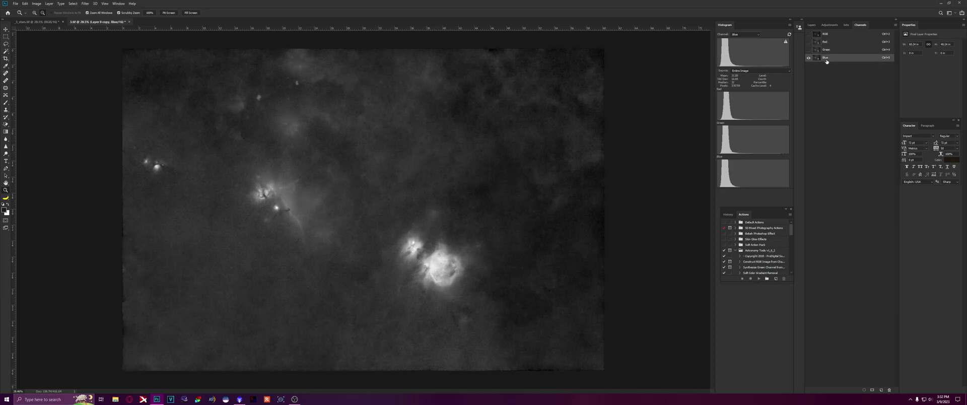
click(832, 50)
click(836, 45)
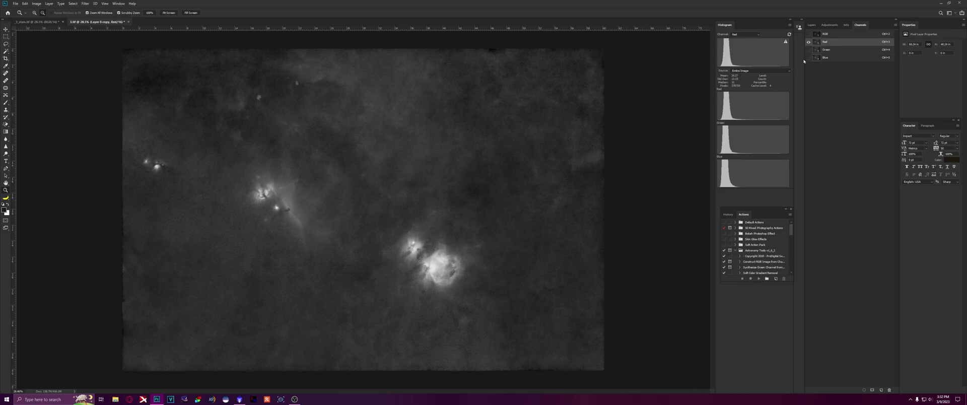
Copy the entire red channel and paste it into a new grayscale document of the same size
key(ctrl+a)
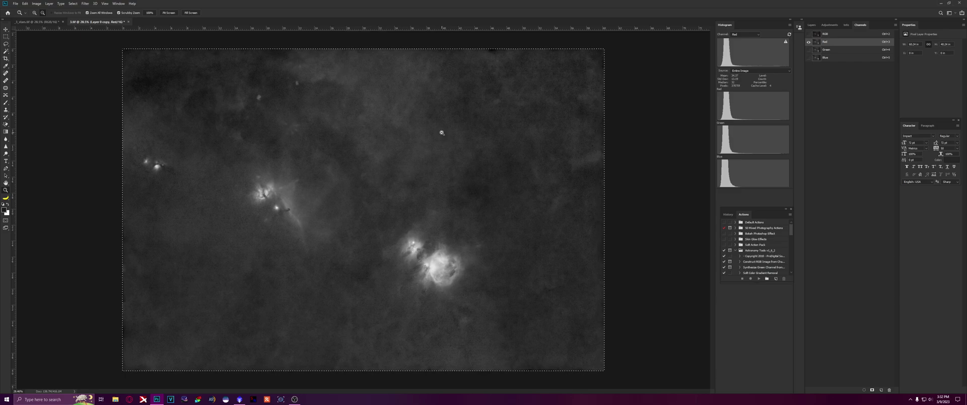
key(alt+f)
key(n)
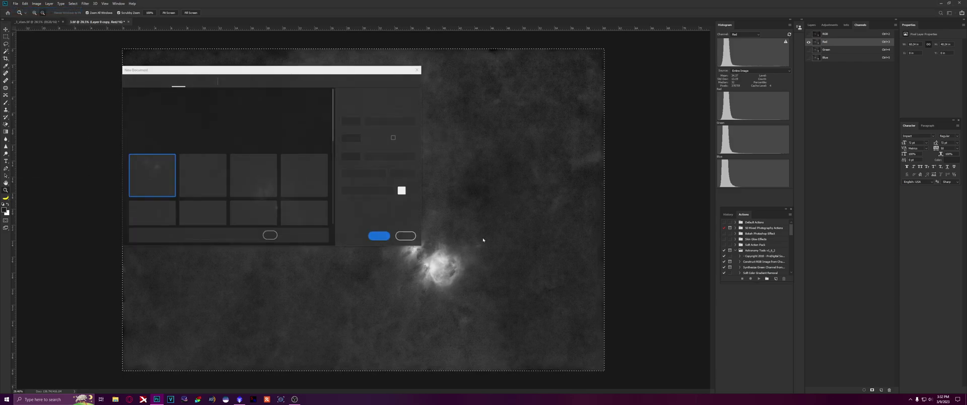
key(Return)
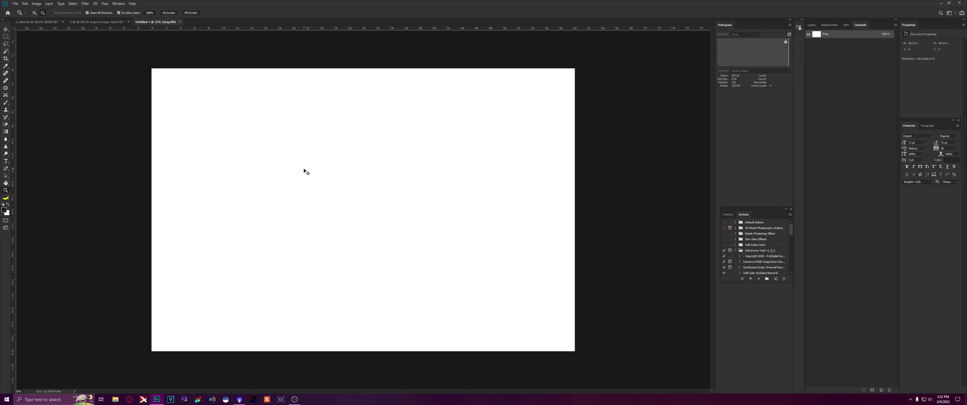
key(ctrl+v)
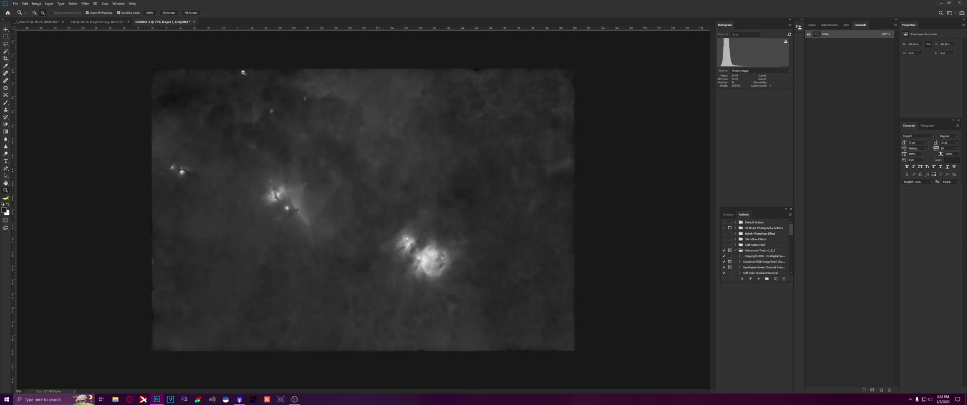
Apply the Camera Raw filter to the pasted grayscale layer, brushing a mask over the Horsehead region with Clarity +100
click(811, 25)
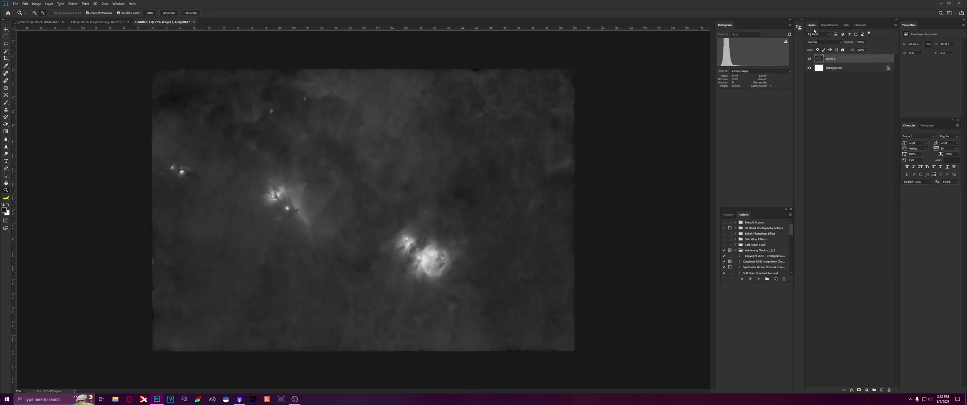
click(70, 7)
click(101, 37)
key(ctrl+shift+a)
scroll(282, 139, up, 3)
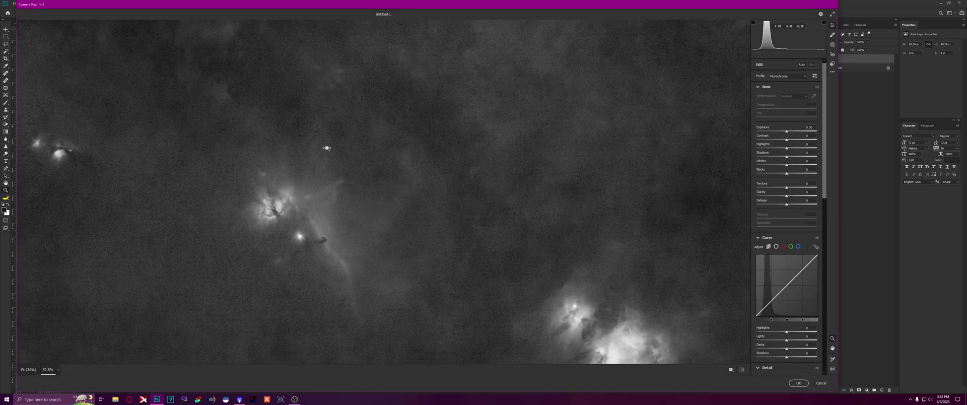
key(m)
click(771, 100)
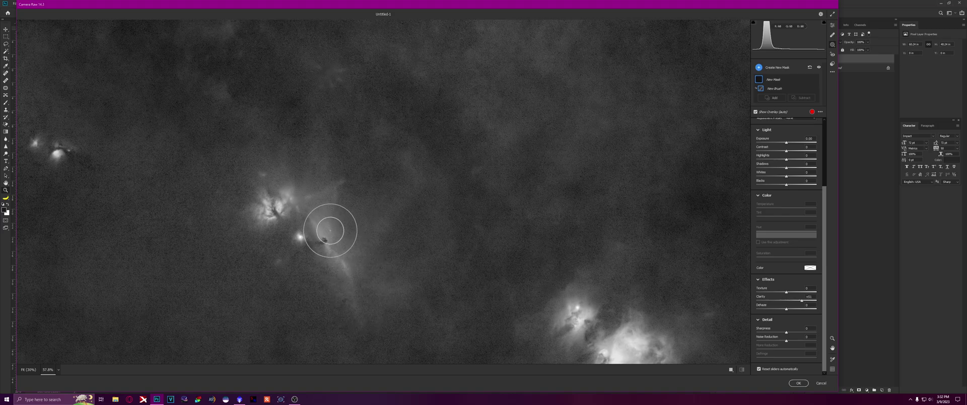
drag(333, 217, 323, 146)
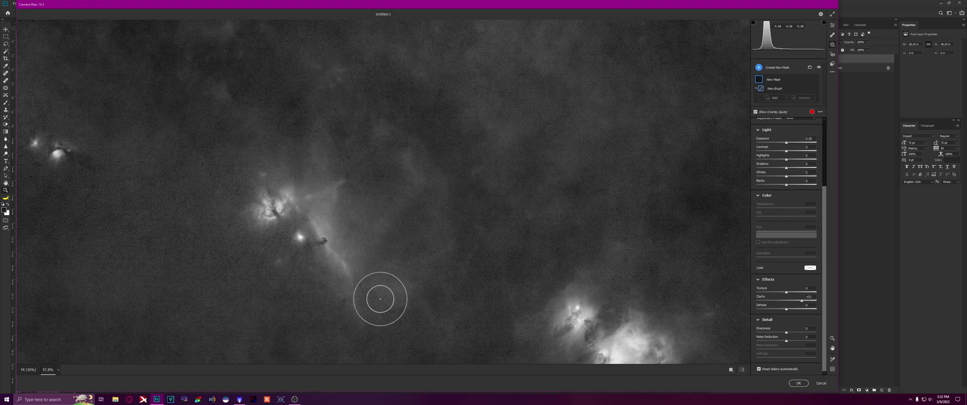
mouse_move(350, 273)
mouse_down()
mouse_move(376, 218)
mouse_move(378, 179)
mouse_move(347, 189)
mouse_move(360, 207)
mouse_move(319, 238)
mouse_move(347, 314)
mouse_move(416, 270)
mouse_up()
drag(788, 303, 820, 309)
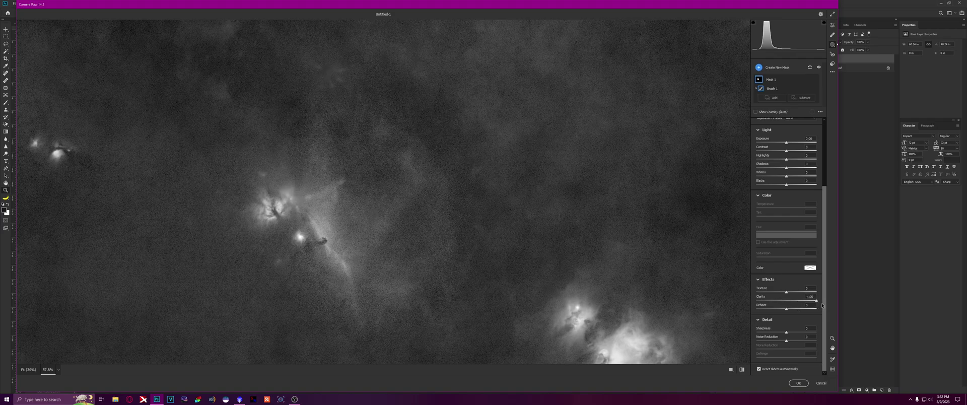
Subtract the Flame Nebula area from the brush mask and apply the Camera Raw edit
click(804, 98)
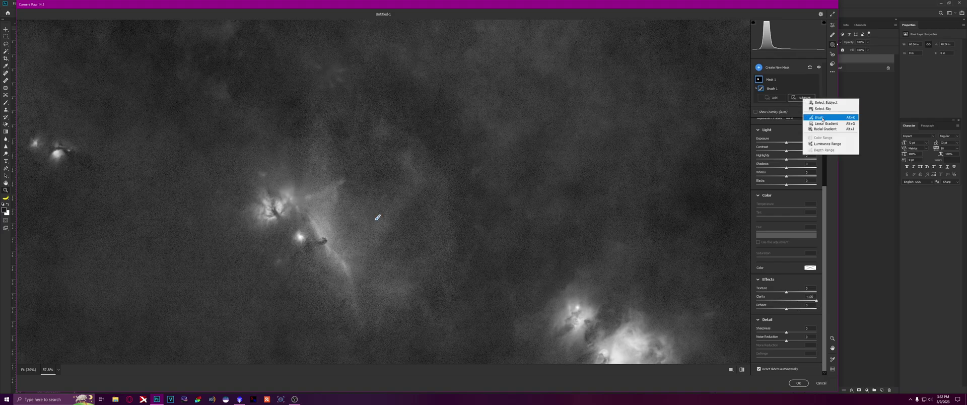
click(820, 118)
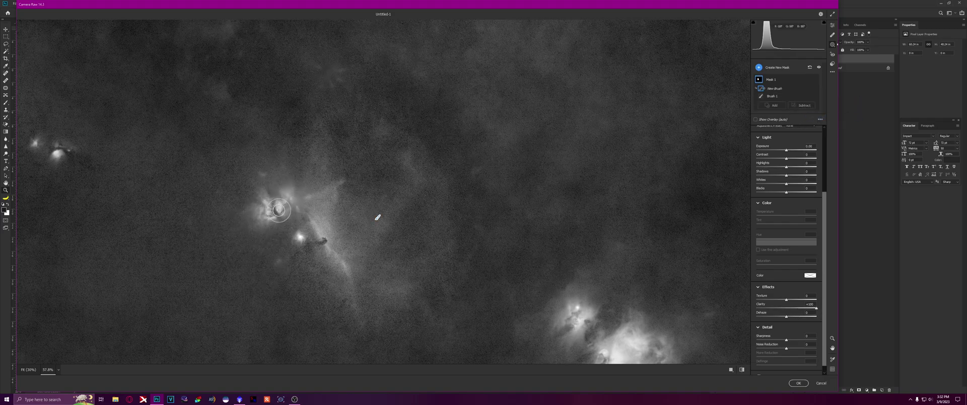
click(297, 199)
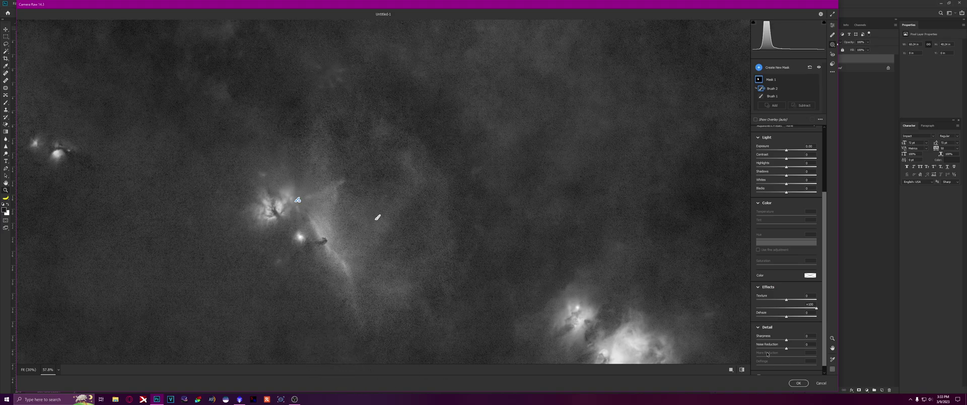
click(799, 383)
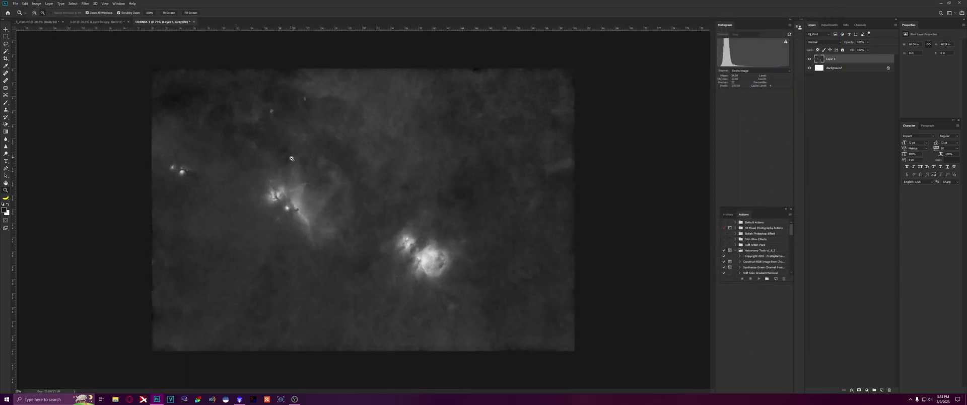
Copy the entire enhanced grayscale image into the red channel of 3.tif's duplicate starless layer and restore the RGB composite
key(ctrl+a)
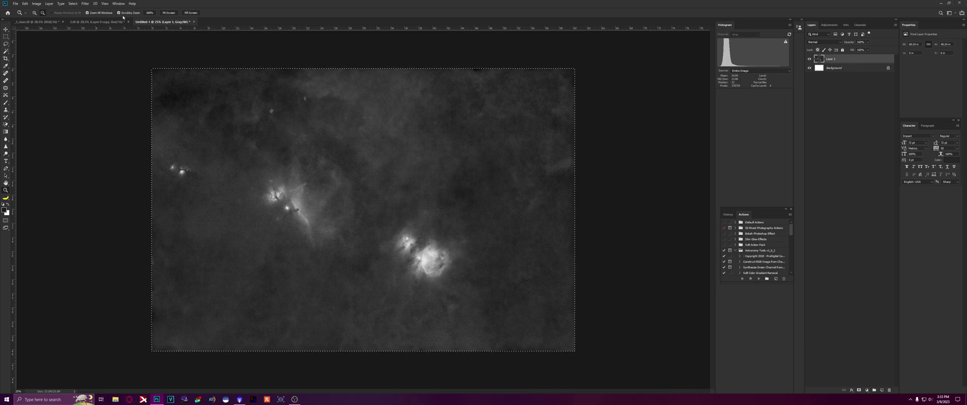
click(106, 22)
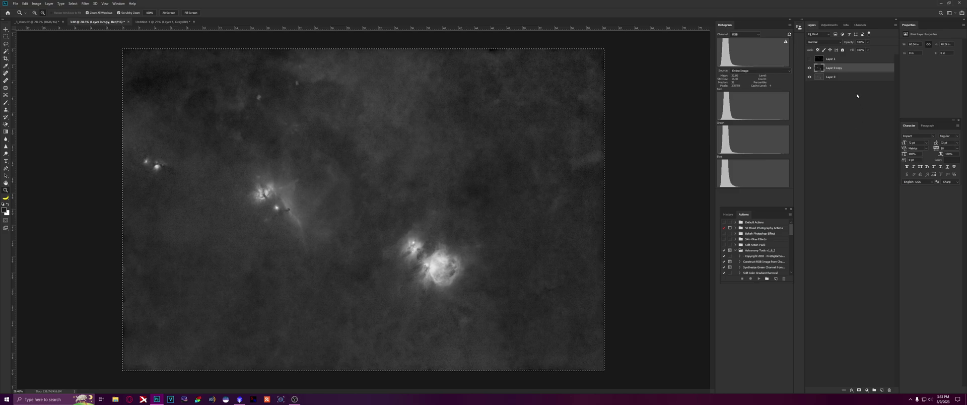
click(860, 24)
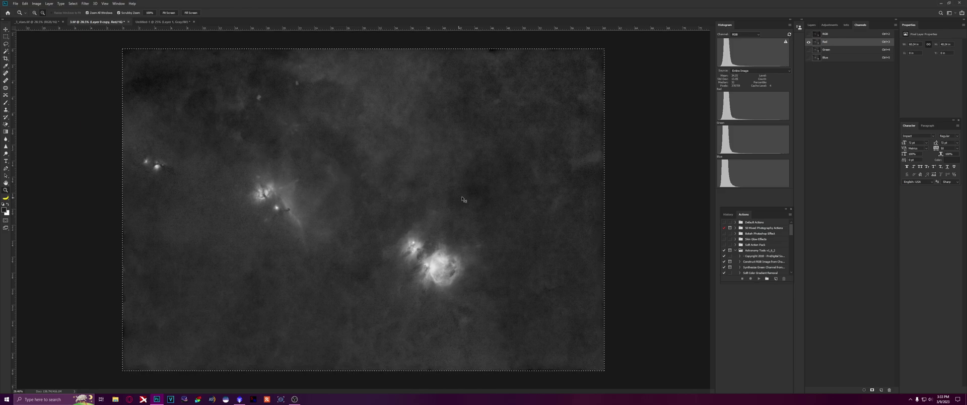
click(836, 33)
drag(332, 193, 275, 193)
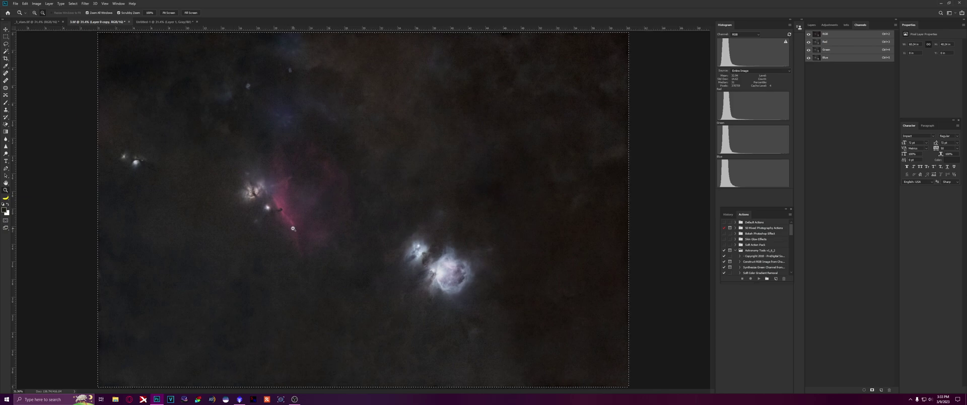
key(ctrl+a)
mouse_move(269, 181)
mouse_down()
mouse_move(302, 188)
mouse_move(272, 189)
mouse_up()
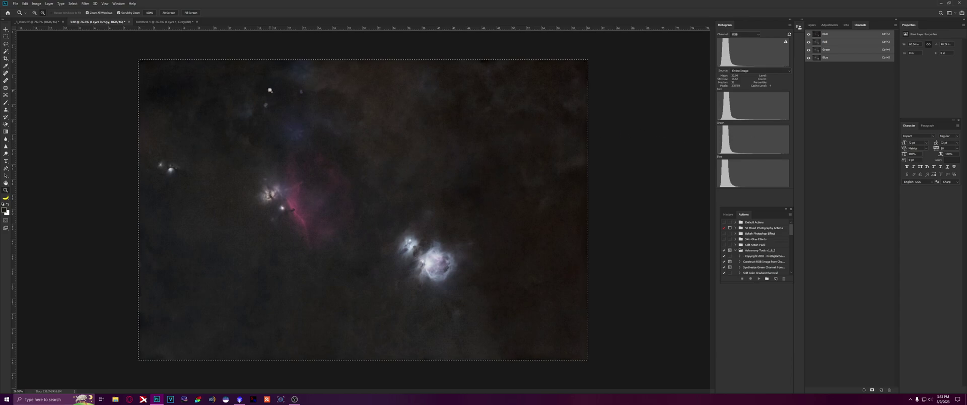
Open the duplicate starless layer in Camera Raw and brush a raised-highlights mask over the two small nebulae near the upper edge
drag(270, 91, 302, 95)
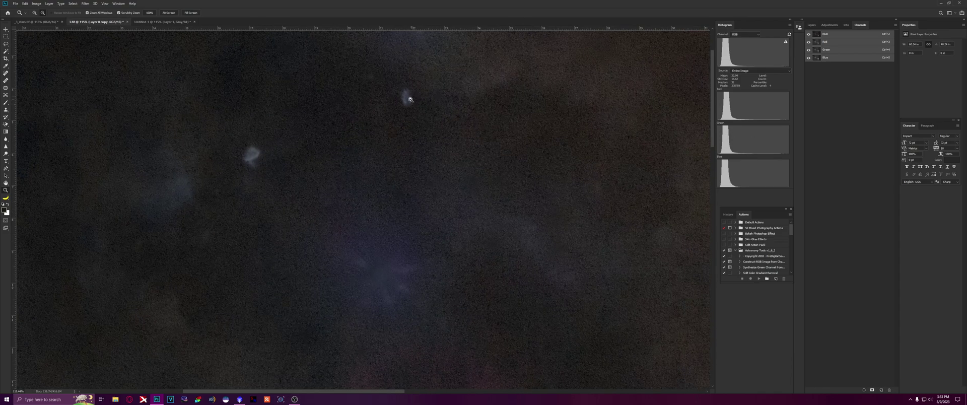
key(ctrl+0)
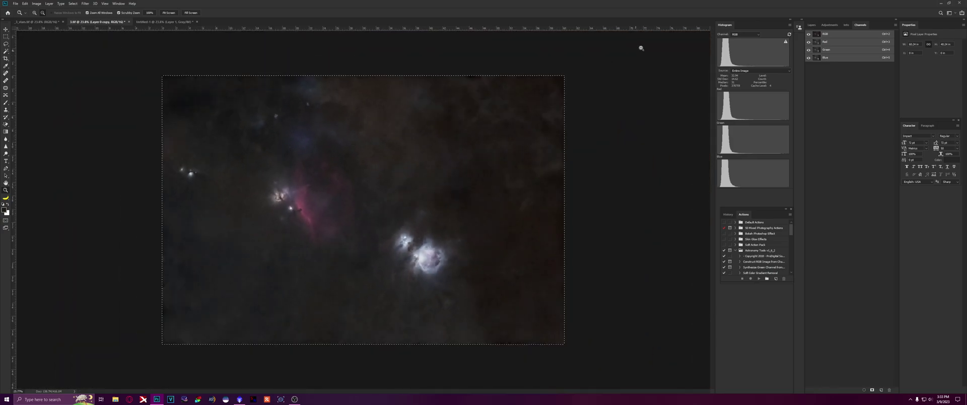
click(811, 25)
click(85, 4)
click(116, 38)
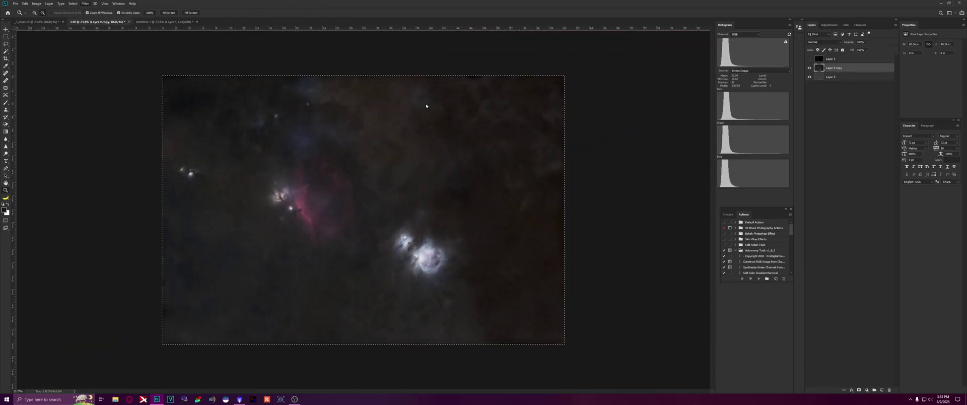
scroll(378, 74, up, 5)
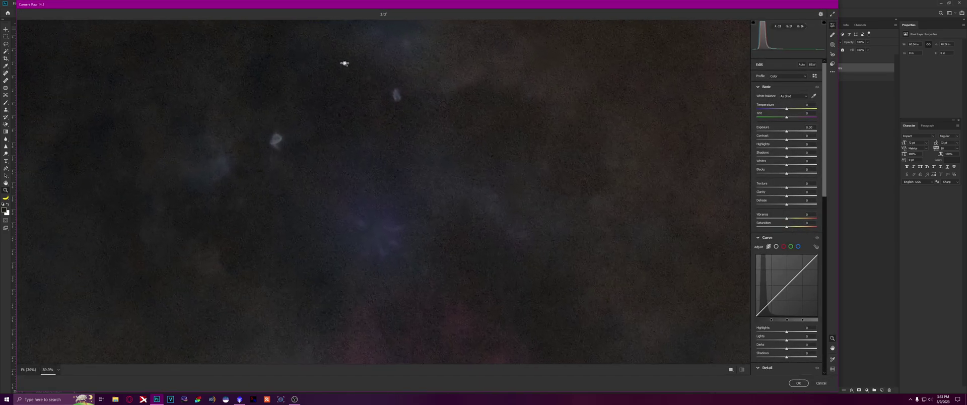
scroll(378, 74, up, 1)
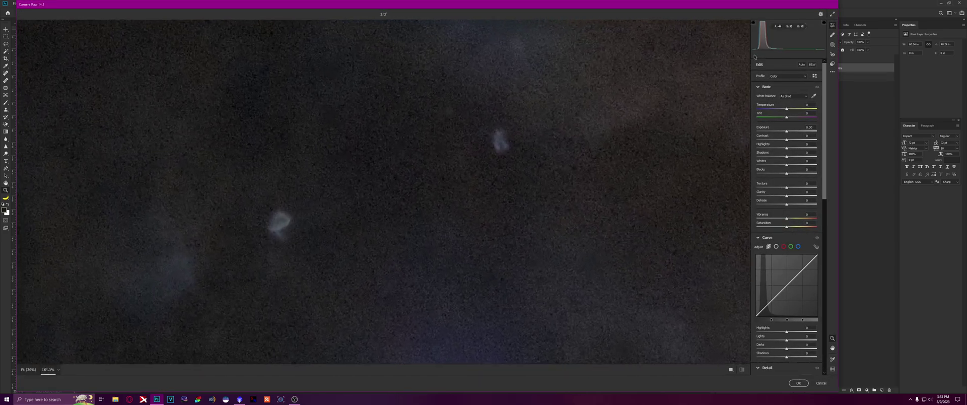
click(833, 45)
click(766, 99)
drag(786, 249, 805, 248)
key(bracketleft)
key(bracketleft)
key(bracketleft)
drag(275, 220, 287, 218)
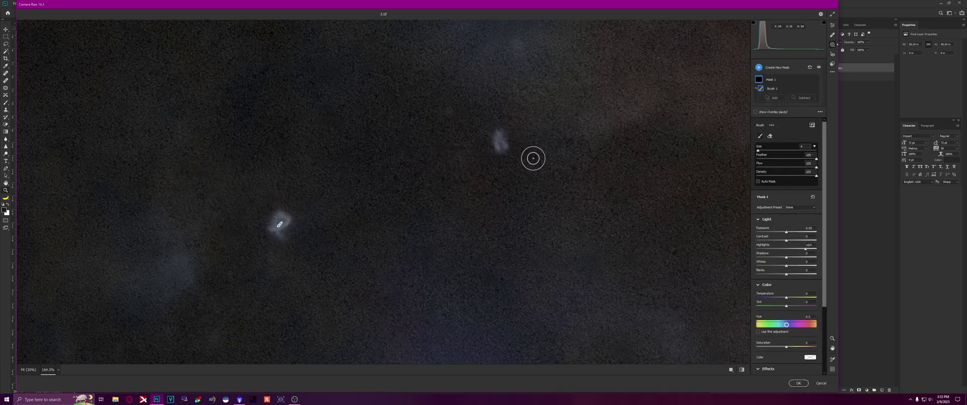
Set the mask's Highlights to +100, raise its Whites, cool its temperature slightly, and apply the filter
drag(786, 250, 824, 251)
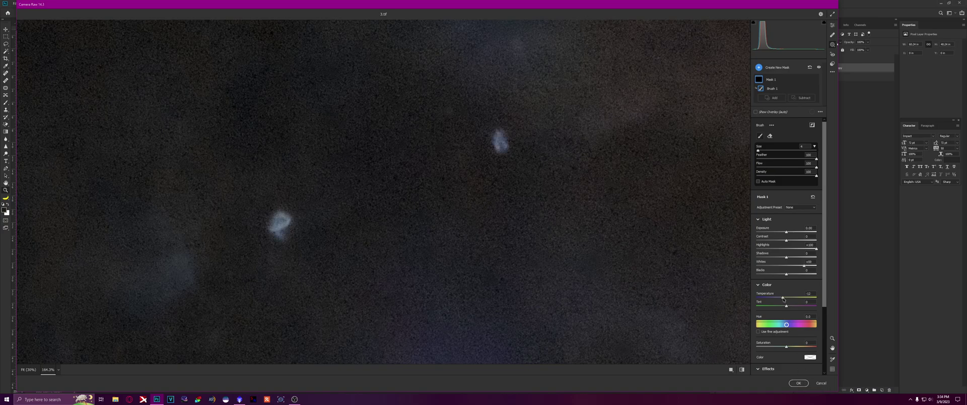
click(797, 382)
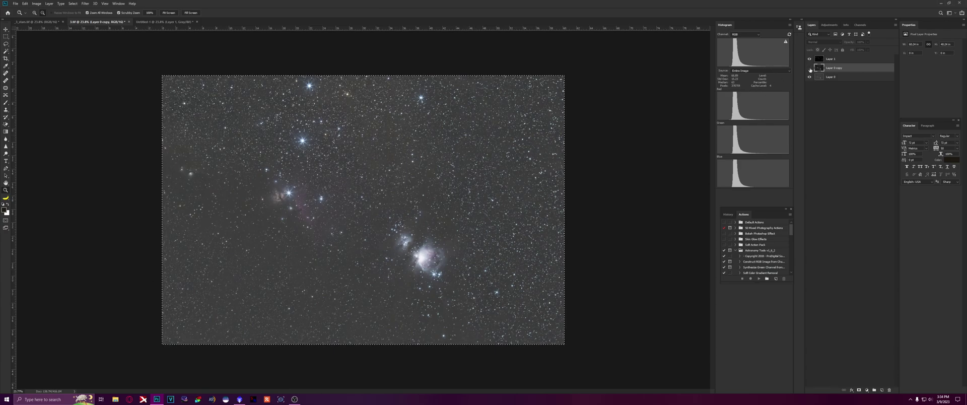
Compare the combined image with the enhanced starless layer off and on, leaving it and the stars layer shown
click(809, 68)
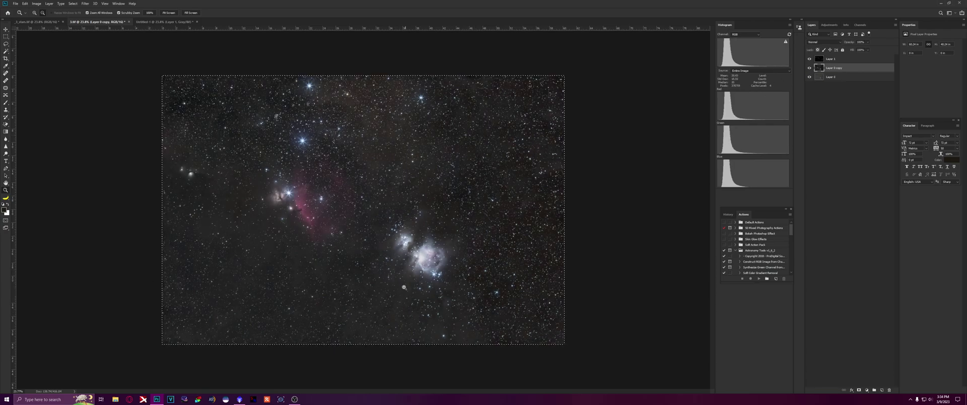
drag(364, 250, 380, 272)
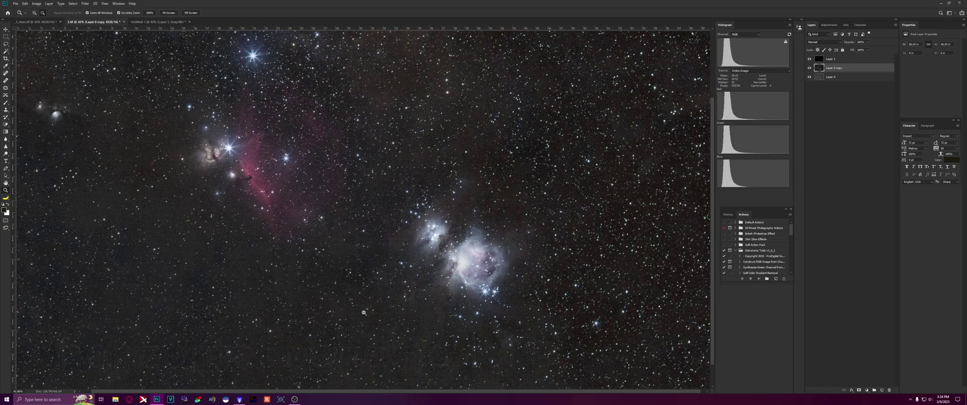
key(ctrl+0)
Run the Horizontal Banding Noise Reduction action from Astronomy Tools on the duplicate starless layer
scroll(763, 224, down, 5)
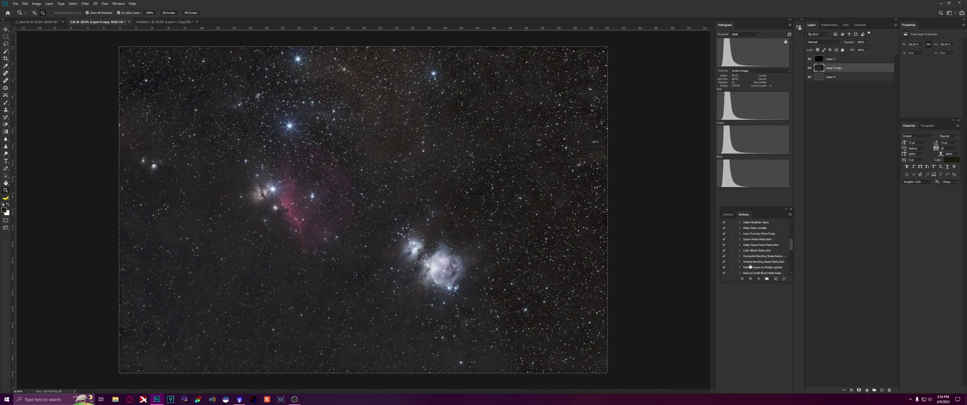
click(753, 257)
click(758, 279)
drag(421, 220, 413, 223)
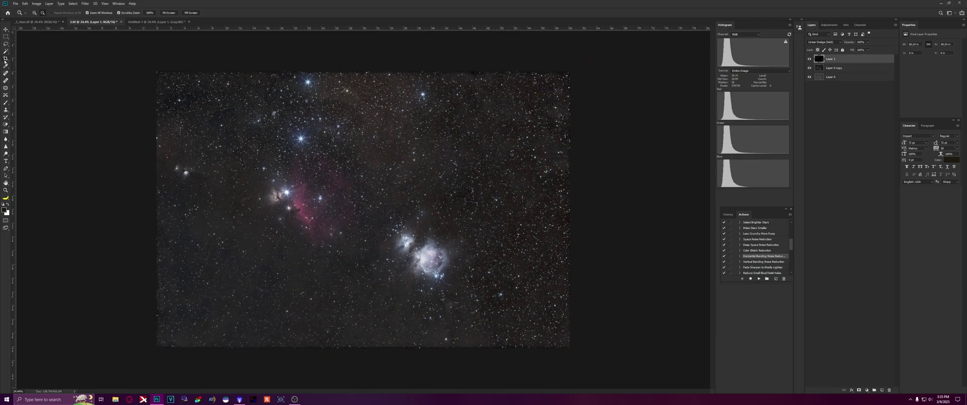
Crop the ragged edges slightly off all sides of the image, keeping the original ratio
click(5, 59)
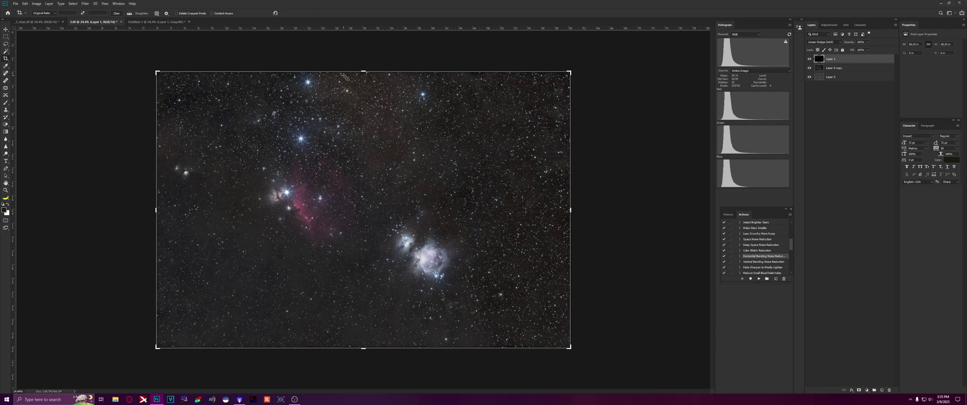
click(363, 72)
drag(364, 72, 364, 74)
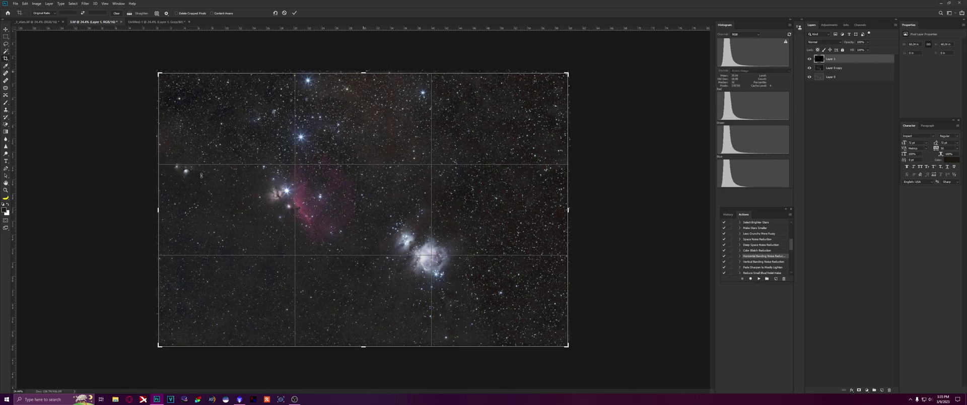
click(567, 209)
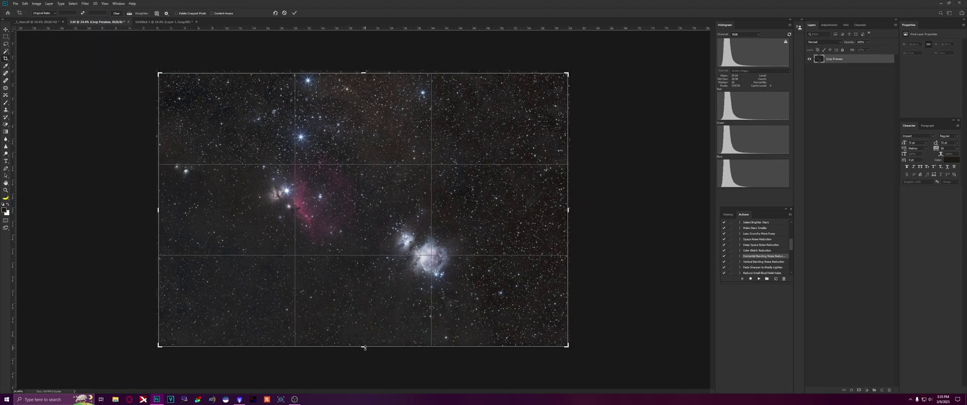
key(Return)
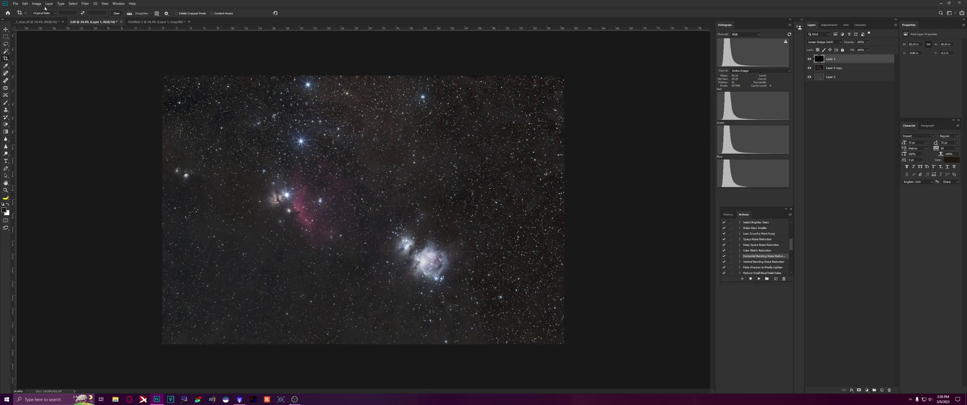
Rotate the image 90° clockwise into portrait orientation and inspect the Orion Nebula and the whole frame
click(37, 4)
mouse_move(61, 57)
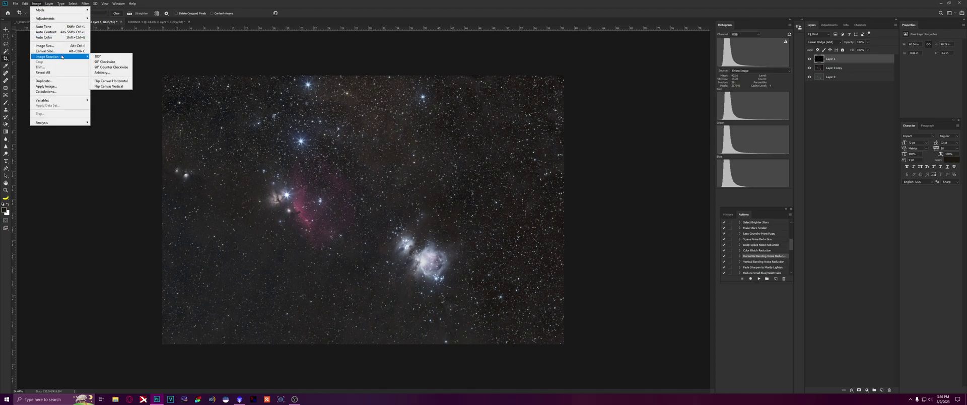
click(118, 64)
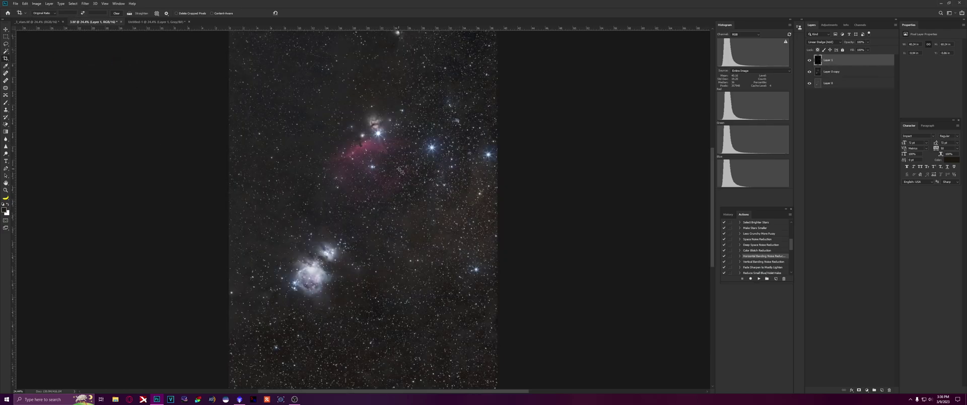
click(5, 189)
alt+click(196, 184)
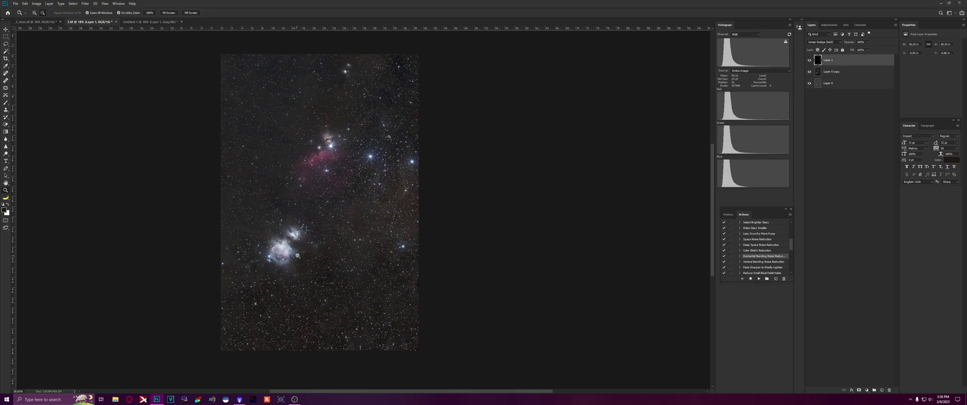
drag(274, 262, 310, 216)
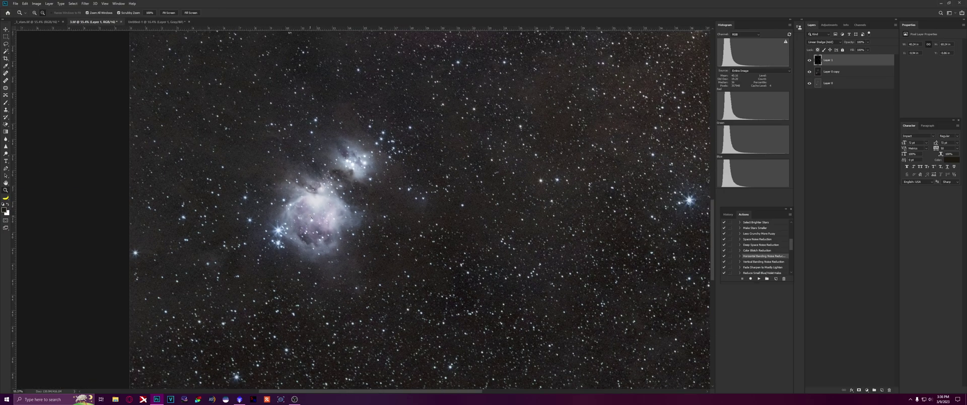
alt+click(362, 191)
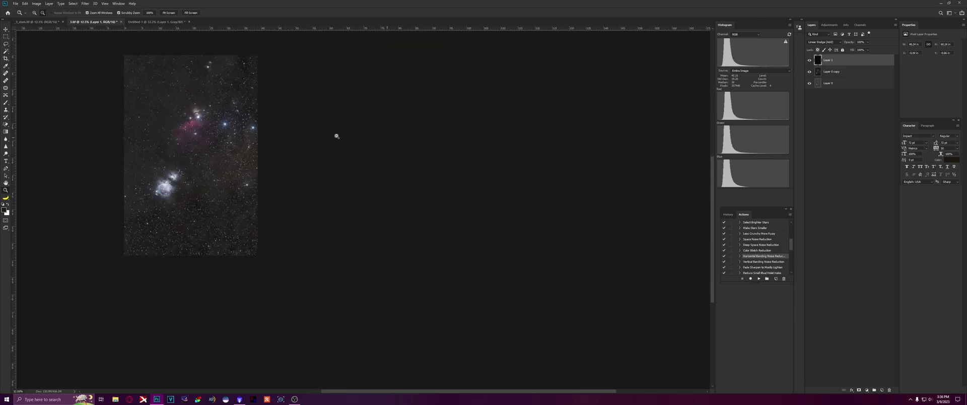
Open the Camera Raw Filter on the duplicate starless layer, Layer 0 copy
click(164, 12)
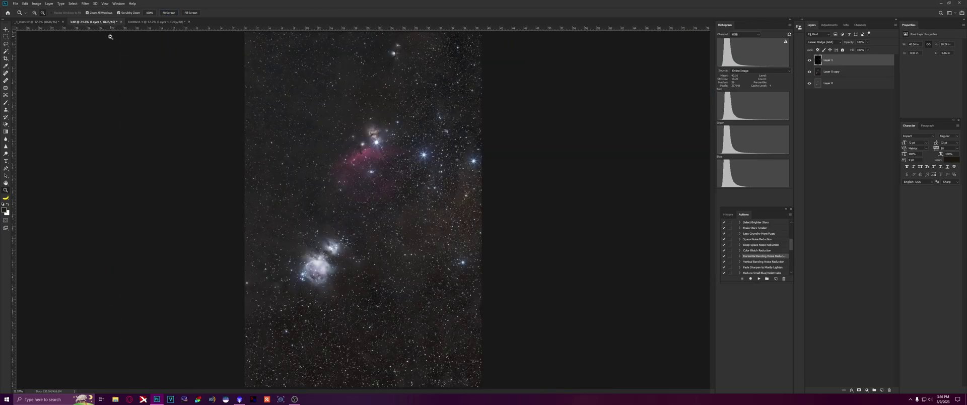
click(85, 4)
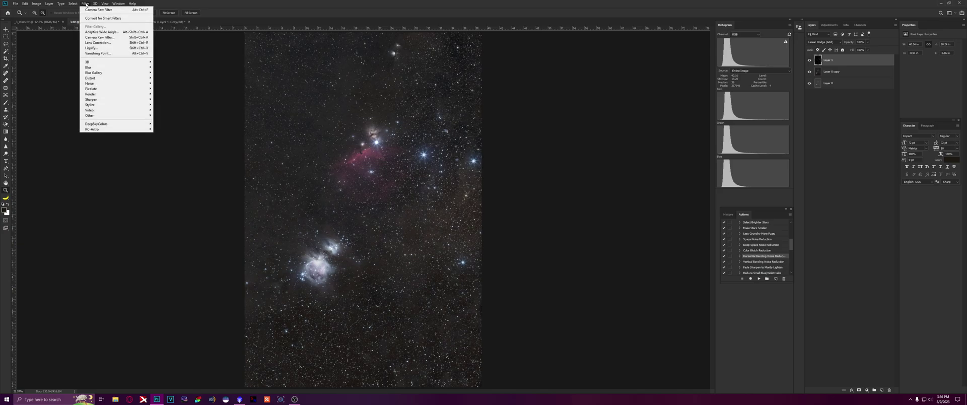
click(841, 76)
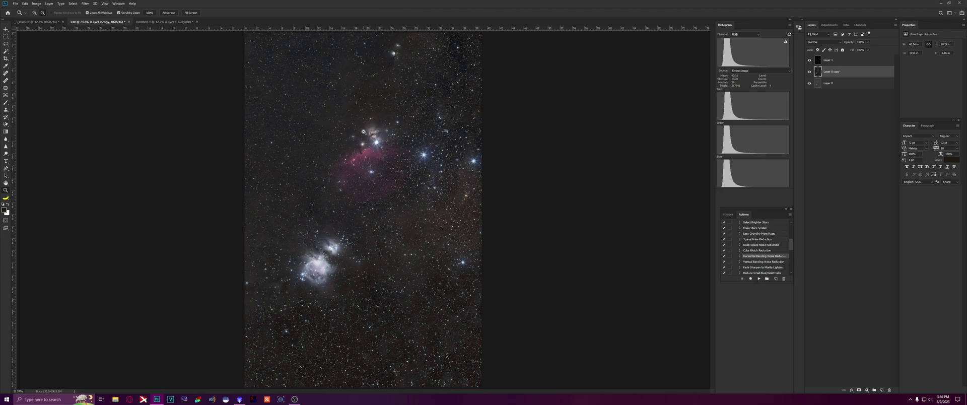
click(81, 3)
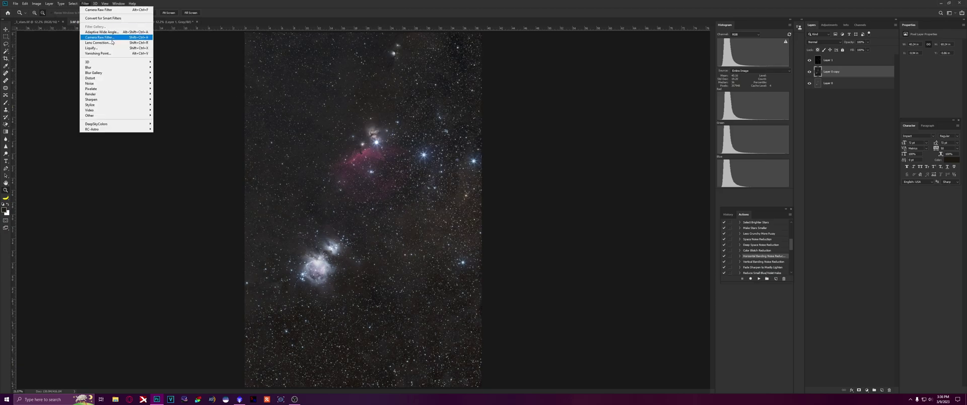
click(268, 274)
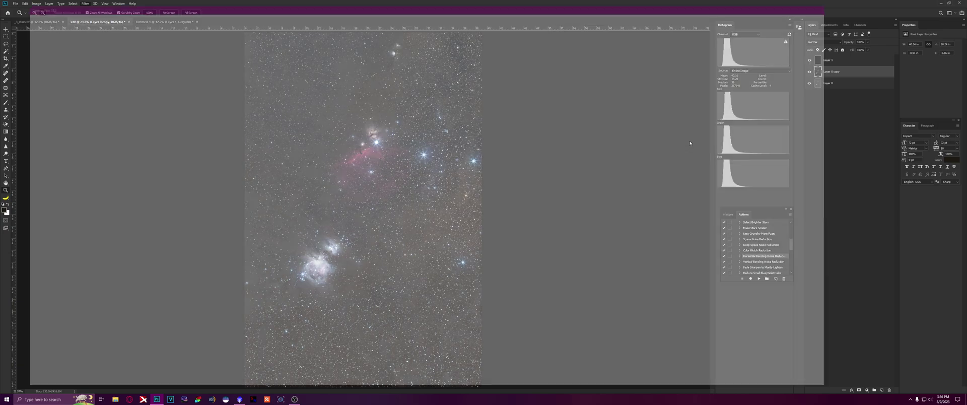
Create a brush mask with raised saturation and paint it over the Orion Nebula and the smaller nebula beside it
drag(348, 241, 861, 60)
click(833, 45)
click(765, 99)
drag(808, 257, 803, 256)
mouse_move(329, 263)
mouse_down()
mouse_move(350, 247)
mouse_move(340, 244)
mouse_move(349, 251)
mouse_move(358, 240)
mouse_move(376, 254)
mouse_move(363, 267)
mouse_move(377, 265)
mouse_move(354, 286)
mouse_move(338, 273)
mouse_move(390, 214)
mouse_up()
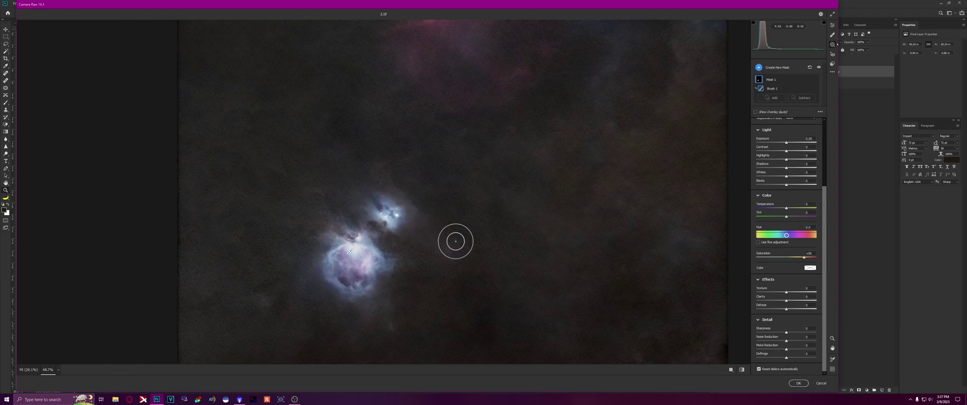
Shift the Orion Nebula mask's hue and tint toward purple and set its saturation to +61
drag(803, 257, 787, 236)
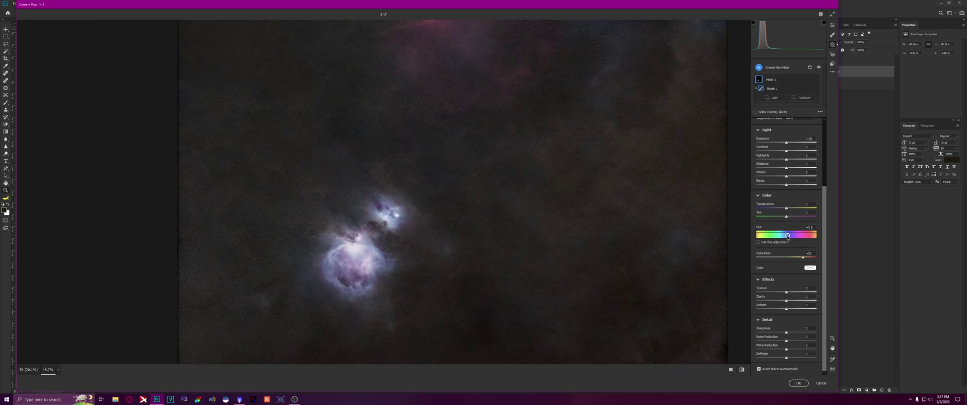
drag(788, 237, 790, 237)
drag(809, 257, 803, 258)
Subtract the background around the Orion Nebula from its mask with a brush
click(802, 98)
click(817, 118)
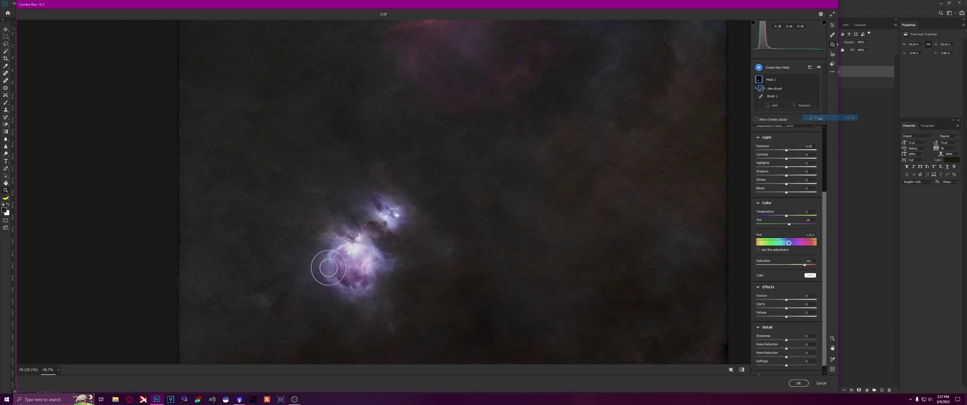
mouse_move(302, 281)
mouse_down()
mouse_move(289, 267)
mouse_move(298, 278)
mouse_up()
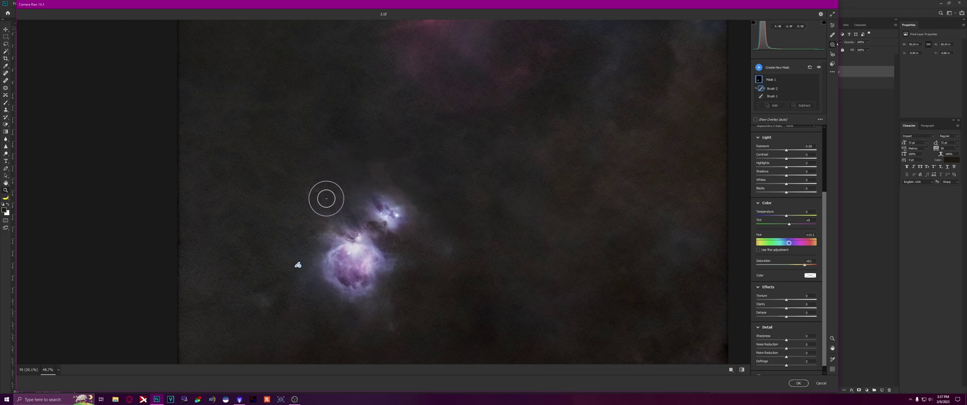
key(bracketleft)
key(bracketleft)
key(bracketleft)
key(bracketleft)
Paint a new brush mask over the Flame Nebula, raise its highlights, warm its temperature and set saturation to +28
key(z)
alt+click(423, 198)
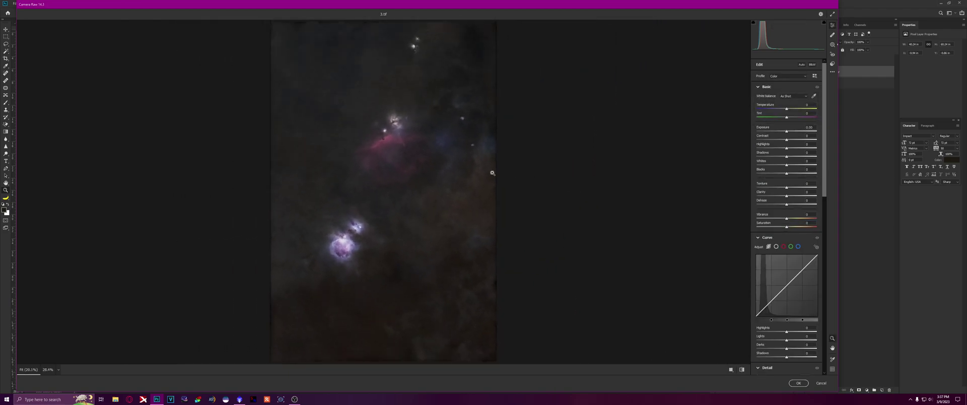
scroll(492, 173, up, 5)
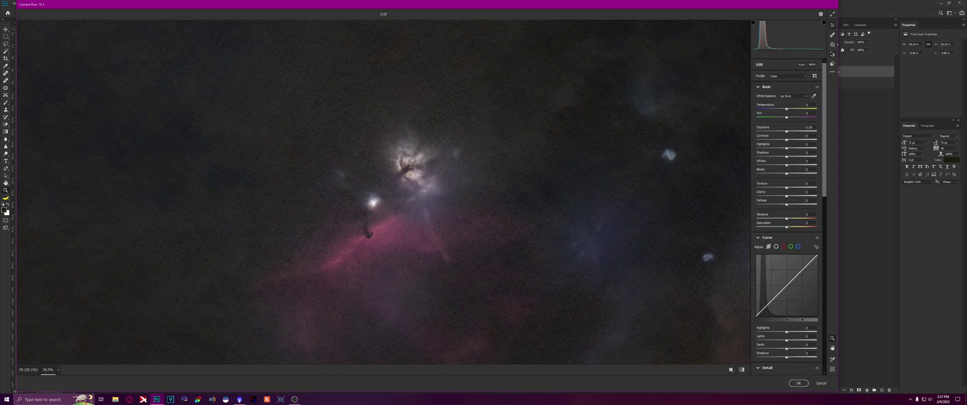
click(832, 53)
click(759, 67)
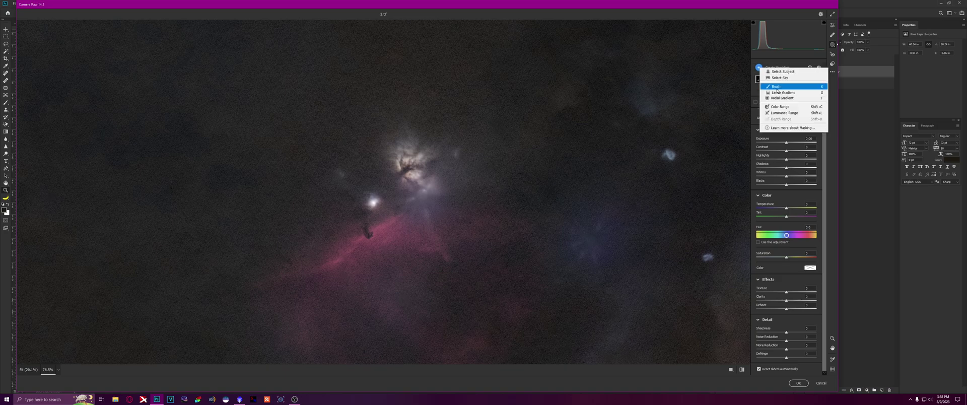
click(767, 87)
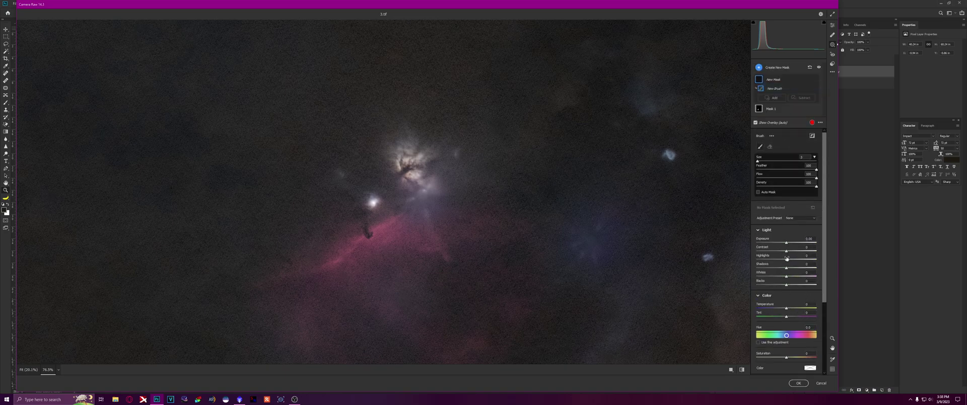
drag(407, 154, 416, 151)
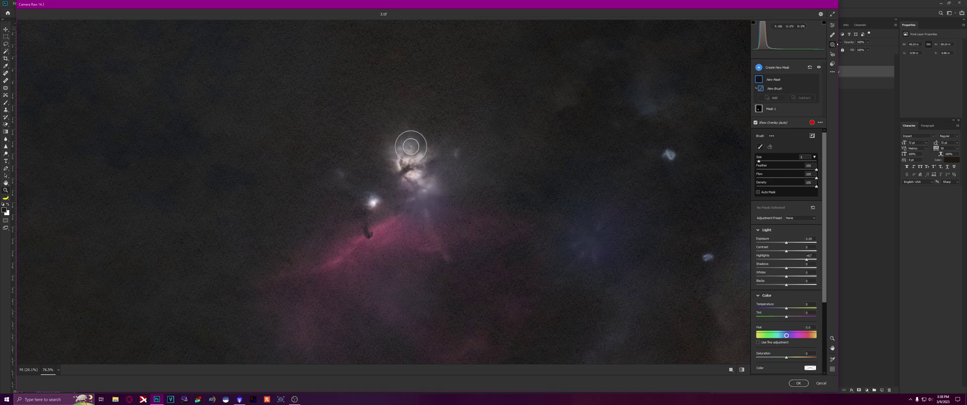
drag(789, 260, 796, 261)
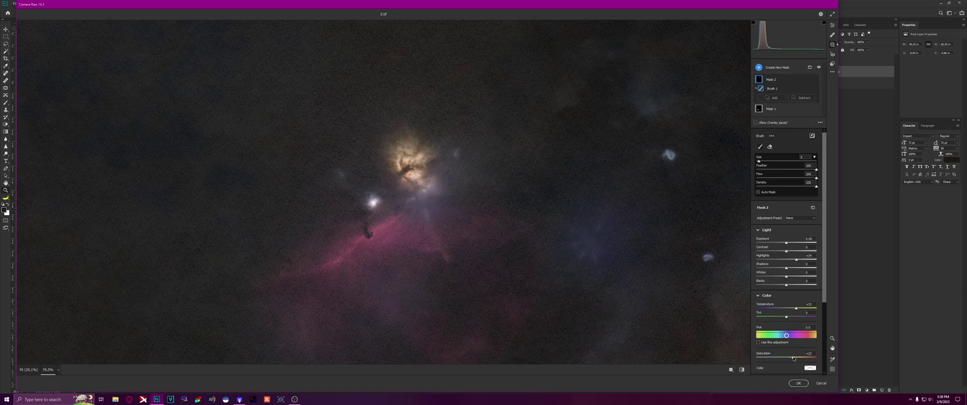
Subtract the outer edge around the Flame Nebula from its mask with a resized brush
click(772, 97)
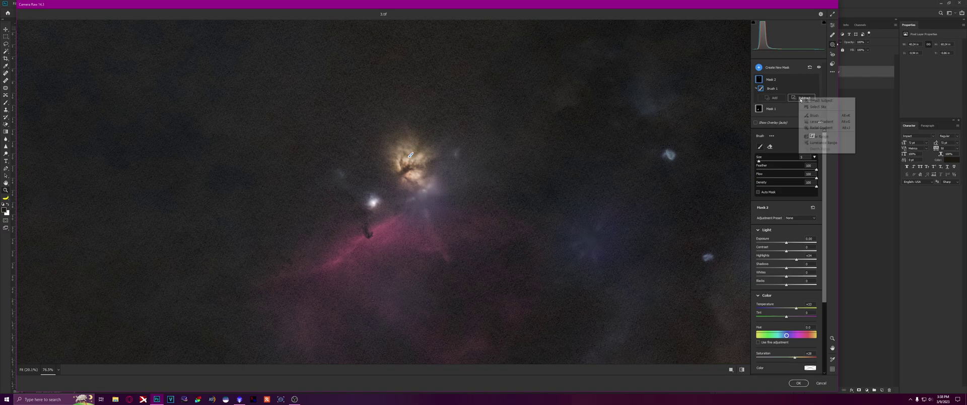
click(815, 100)
key(bracketleft)
key(bracketleft)
key(bracketright)
key(bracketright)
key(bracketright)
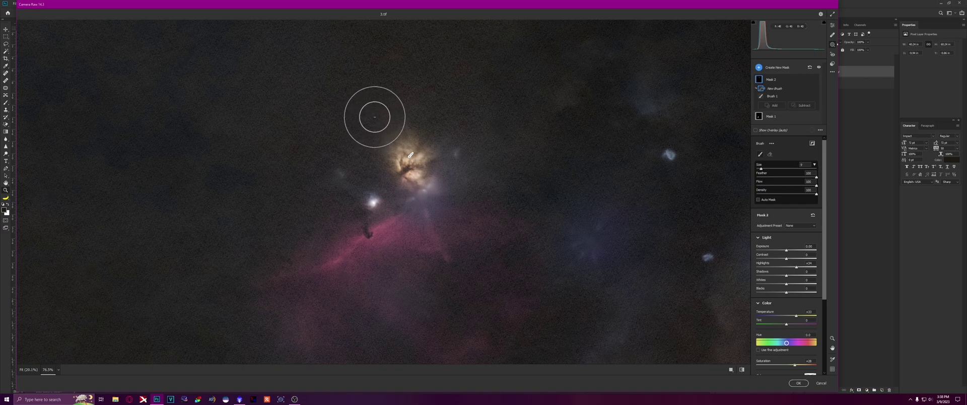
click(372, 115)
key(bracketright)
key(bracketright)
key(bracketright)
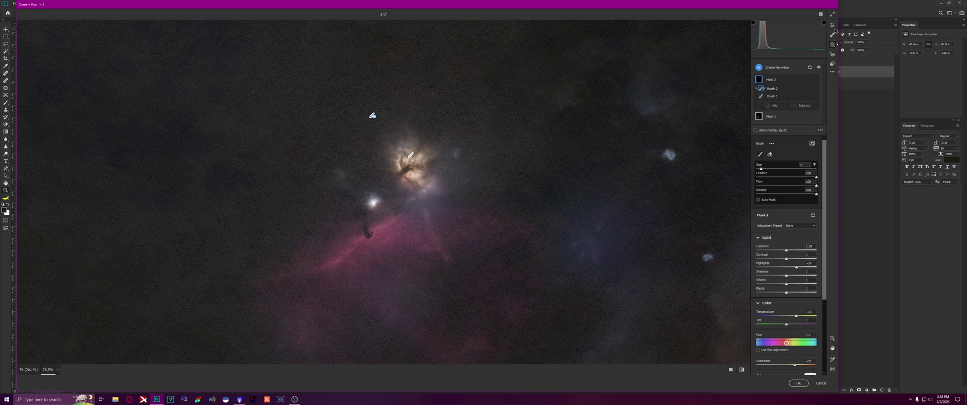
Paint a third brush mask with a cooler temperature over the bright reflection nebula near the image's upper edge
click(832, 25)
scroll(532, 268, down, 5)
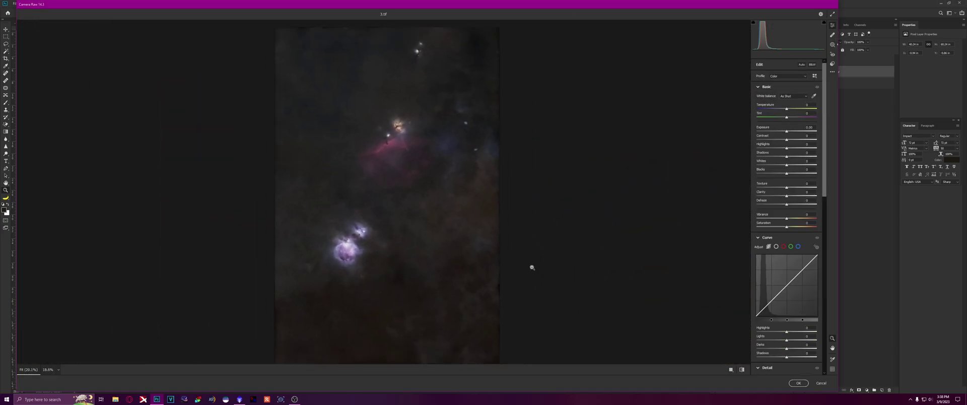
scroll(553, 86, up, 5)
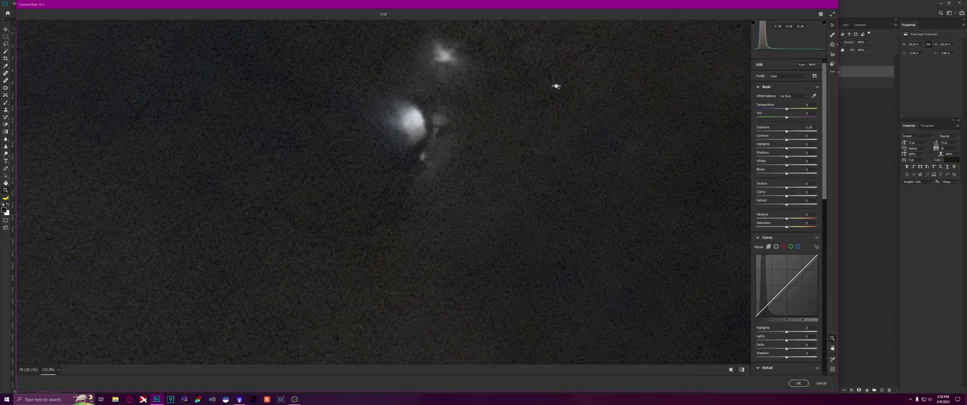
click(832, 46)
click(770, 68)
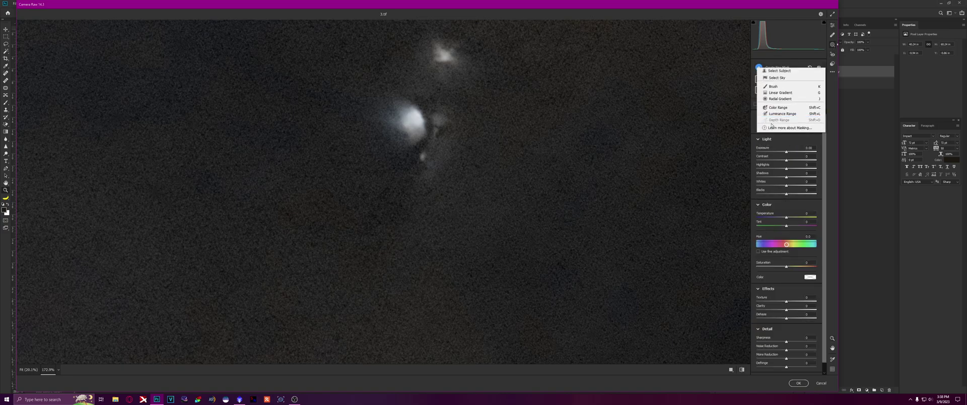
click(776, 89)
drag(783, 253, 781, 252)
mouse_move(442, 129)
mouse_down()
mouse_move(423, 139)
mouse_move(399, 122)
mouse_up()
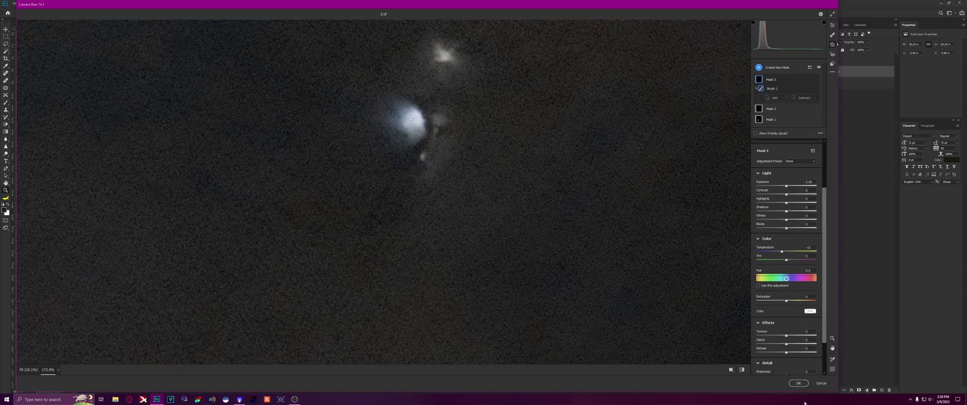
Apply the masked Camera Raw adjustments to the duplicate starless layer and check the whole frame
click(832, 26)
scroll(699, 194, down, 5)
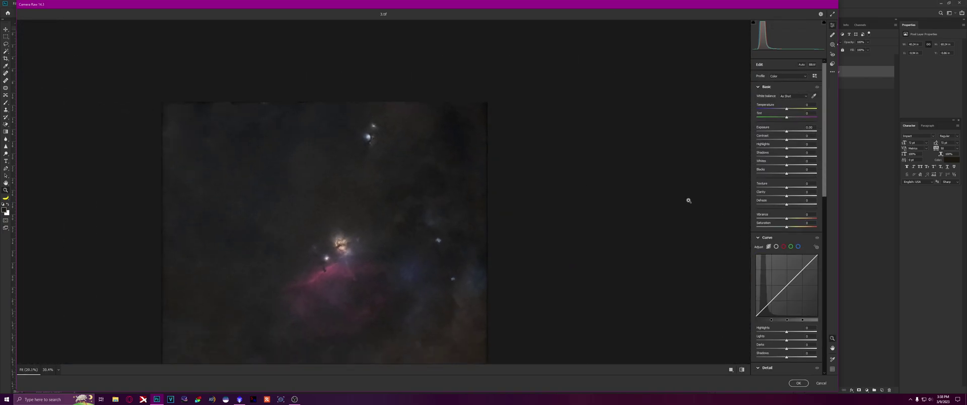
click(789, 383)
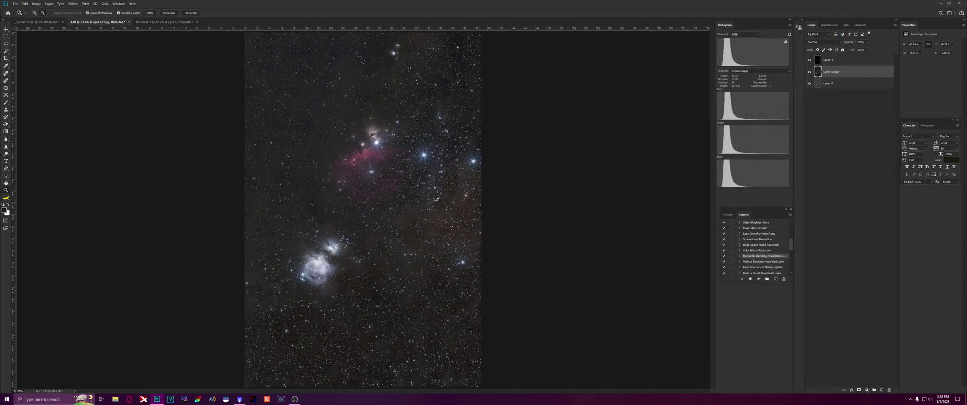
scroll(358, 129, down, 1)
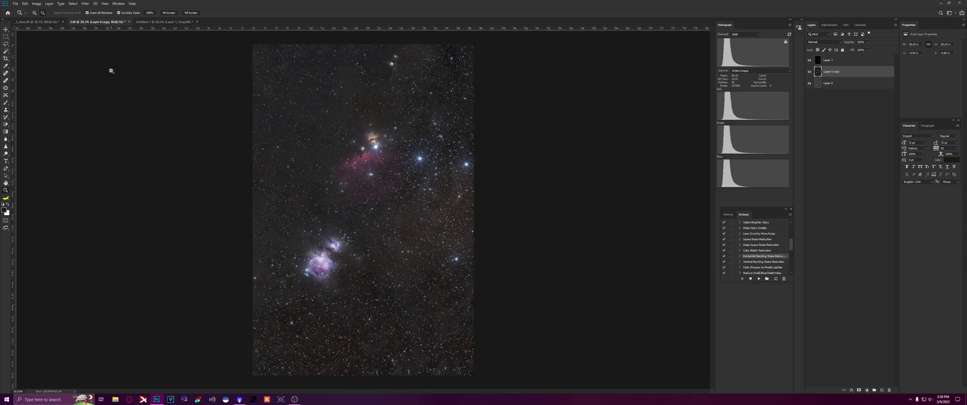
Save an uncompressed TIFF copy without layers as 4 in the orion belt sword folder
click(16, 3)
click(33, 66)
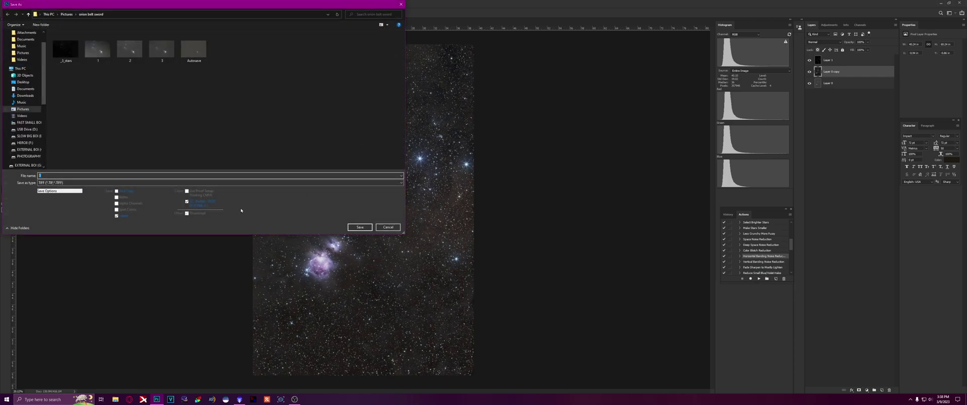
click(117, 216)
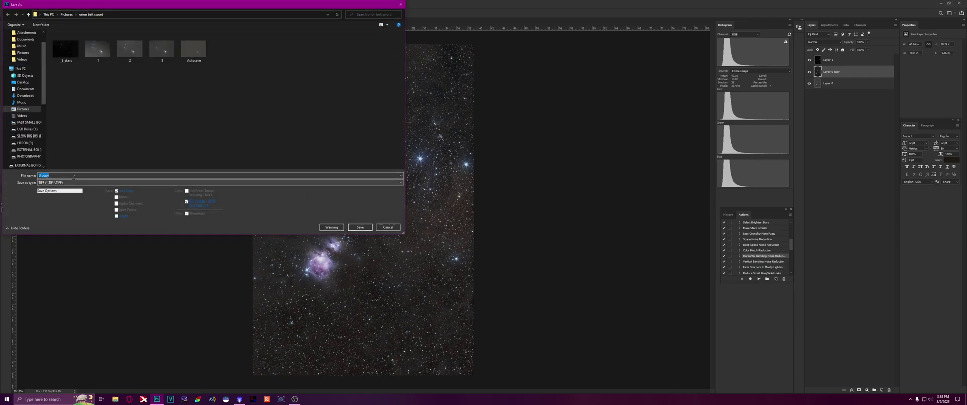
key(ctrl+a)
text(4)
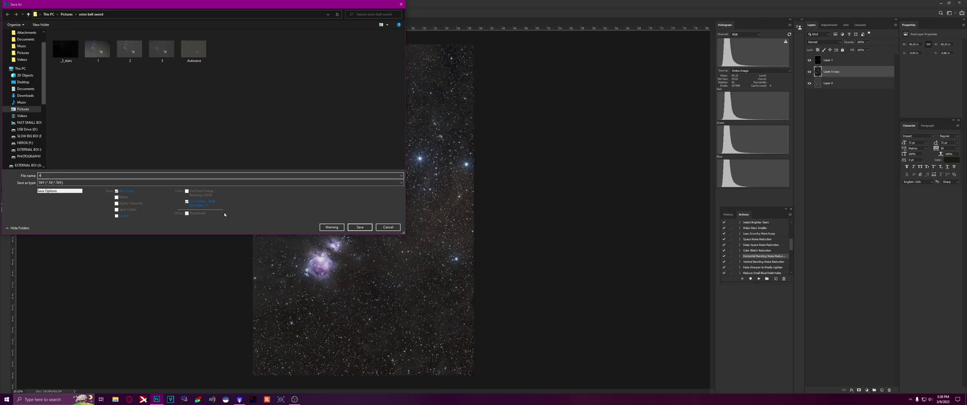
click(365, 229)
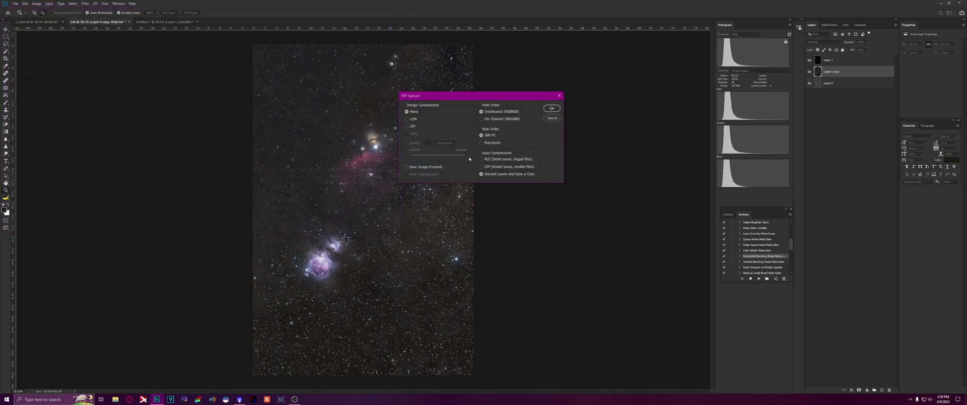
click(551, 109)
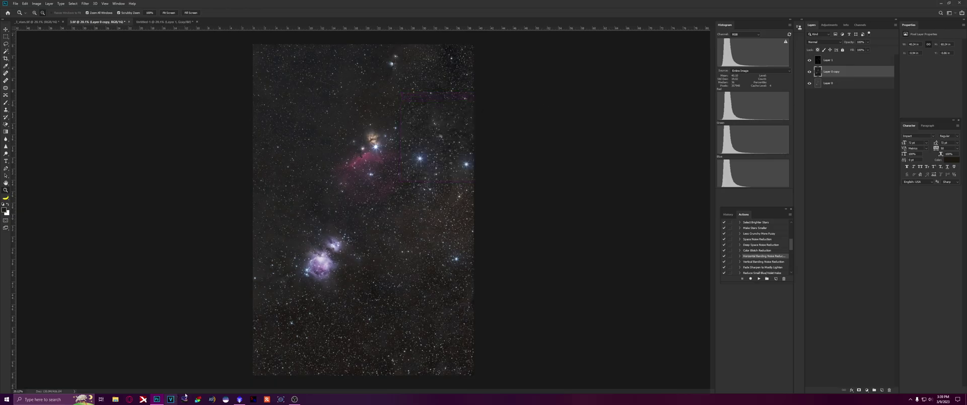
Switch to PixInsight and close the old starless image 3.tif without saving
click(239, 399)
click(426, 59)
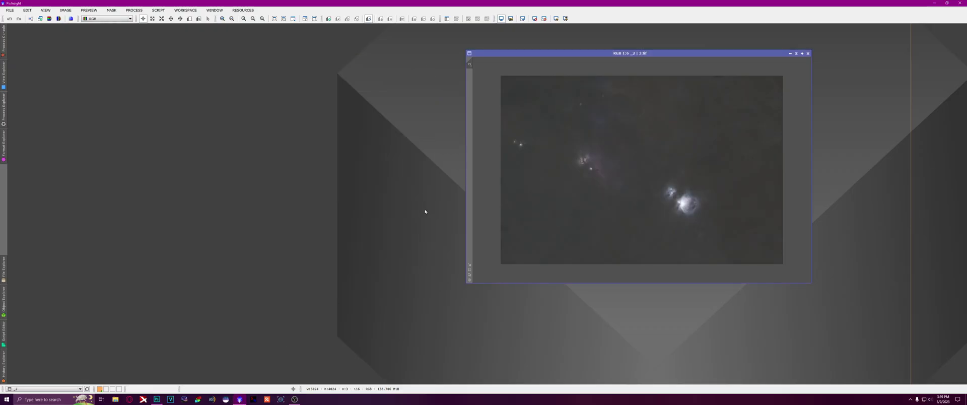
key(ctrl+w)
click(461, 213)
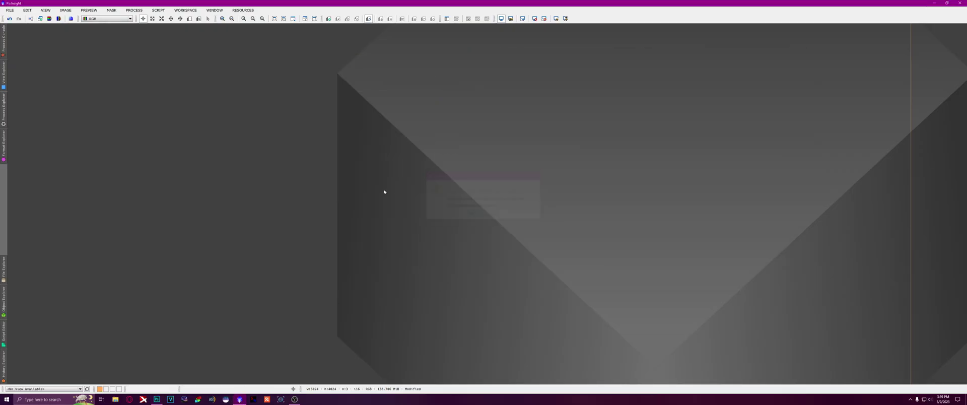
Open the recombined image 4.tif from the orion belt sword folder
click(10, 10)
click(20, 15)
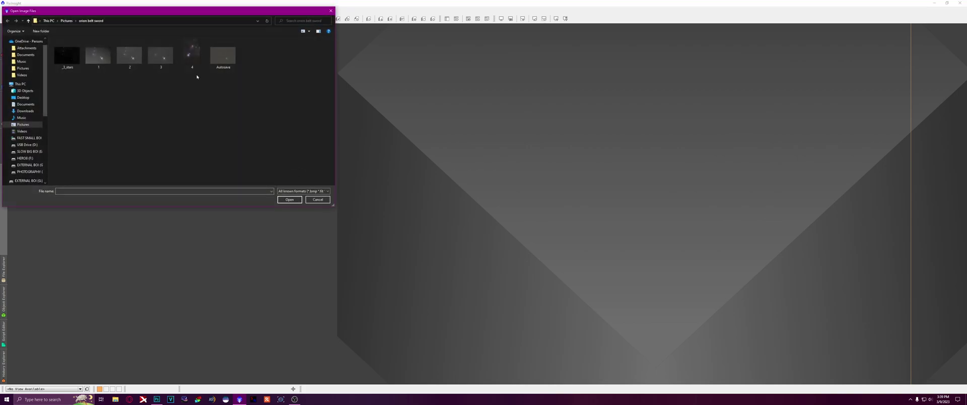
double_click(195, 58)
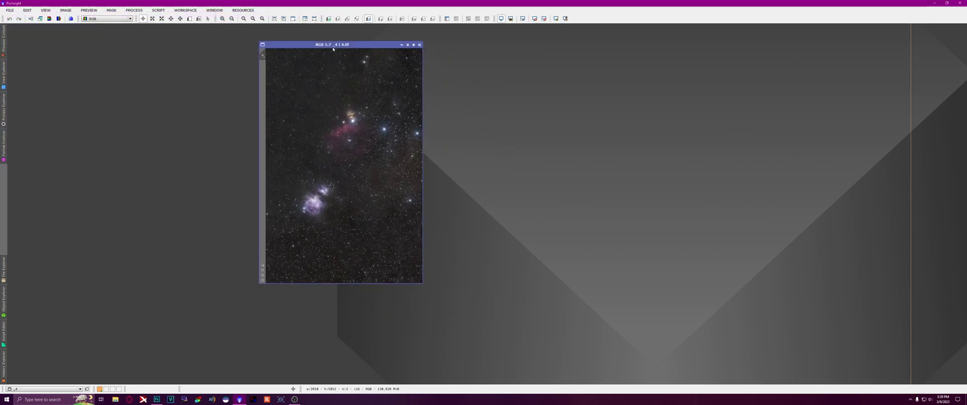
Apply NoiseXTerminator to the recombined image with Denoise 0.90 and Detail 0.15, and check the result up close
click(134, 10)
mouse_move(142, 19)
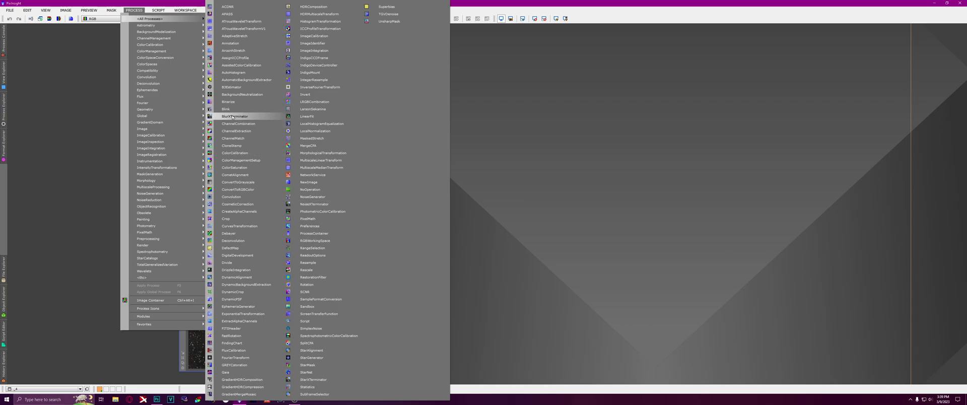
click(321, 205)
drag(725, 154, 558, 146)
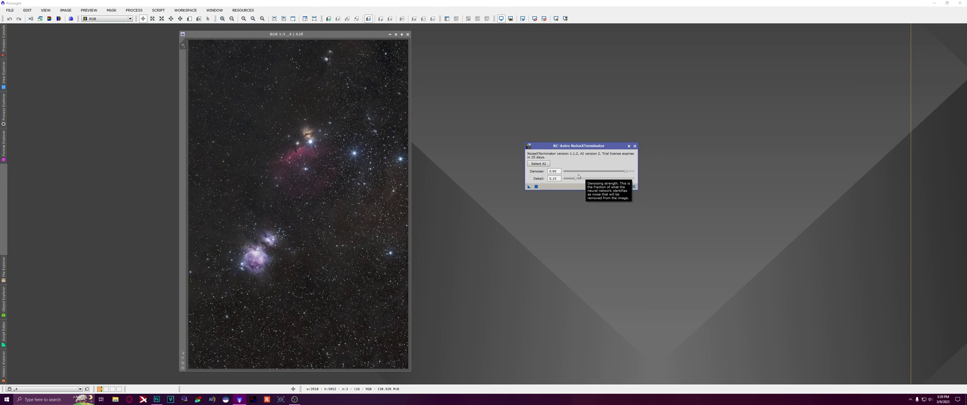
drag(557, 151, 555, 172)
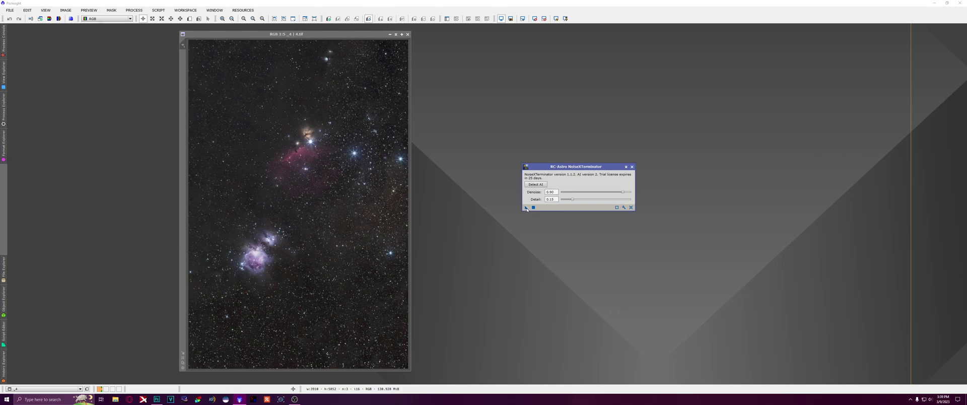
drag(526, 207, 328, 192)
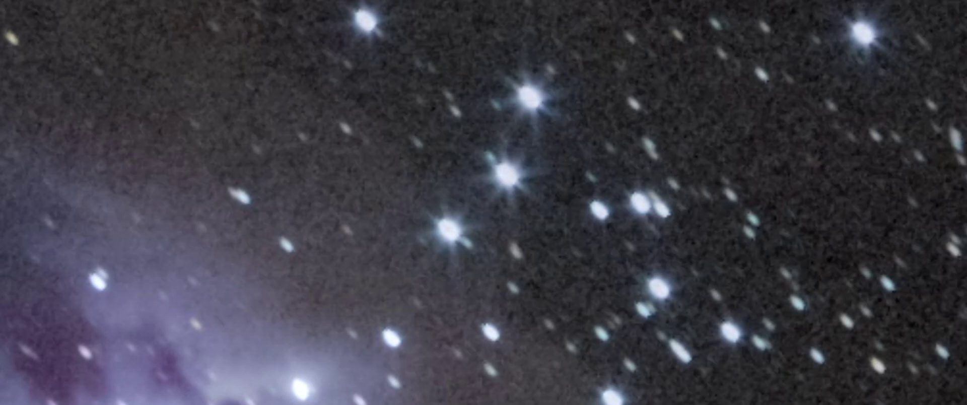
scroll(426, 167, down, 5)
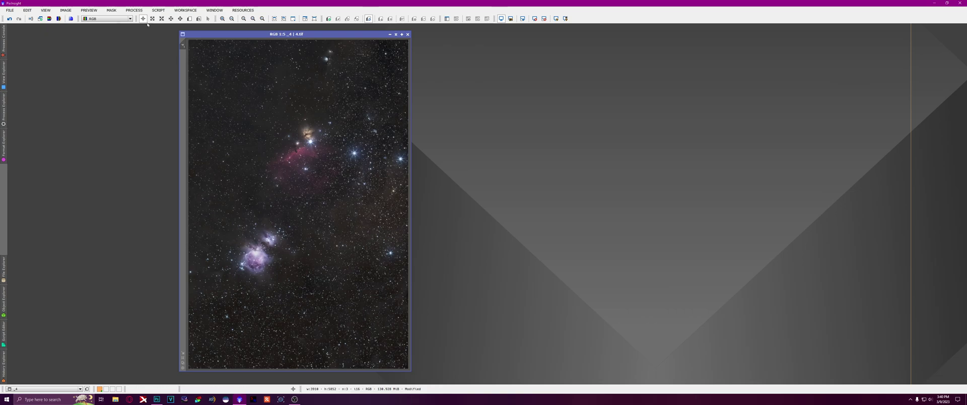
Open BlurXTerminator with a real-time preview and set Adjust Star Halos to 0.00
click(134, 10)
mouse_move(144, 18)
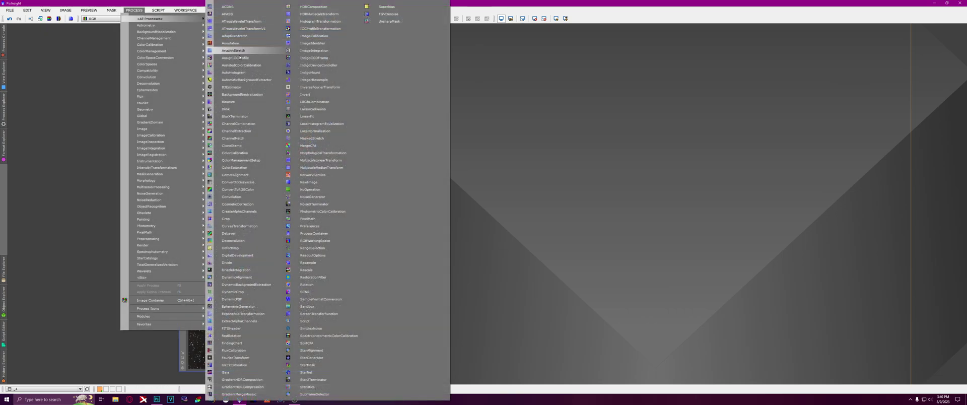
click(237, 115)
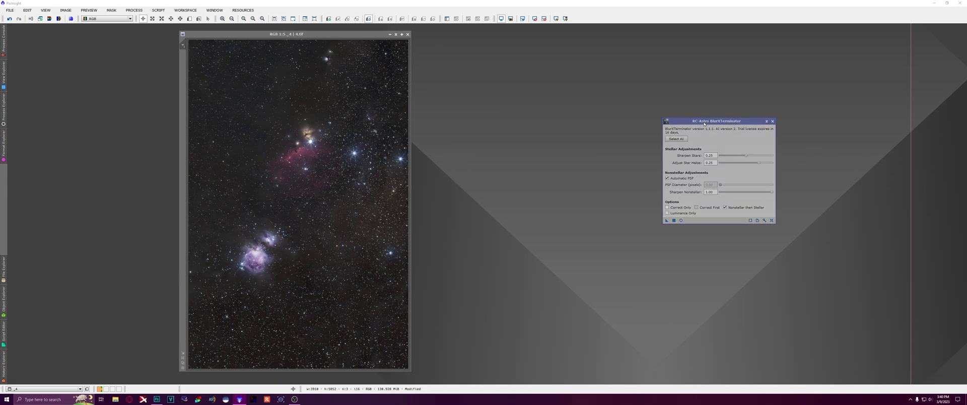
drag(638, 122, 697, 116)
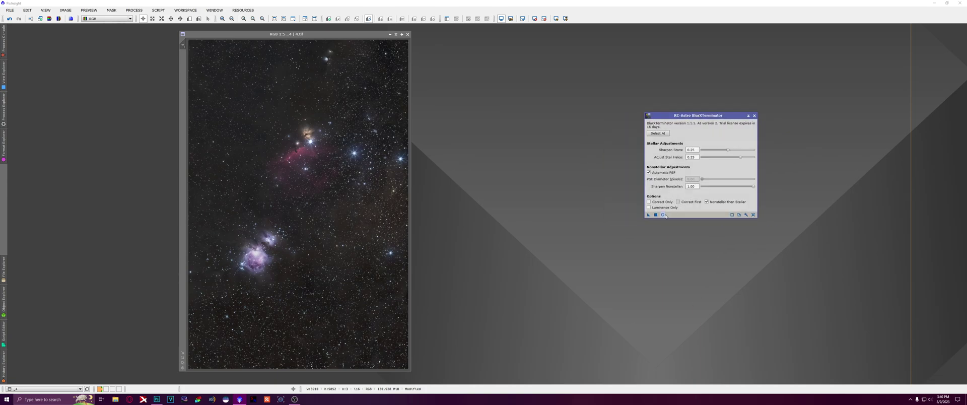
click(663, 214)
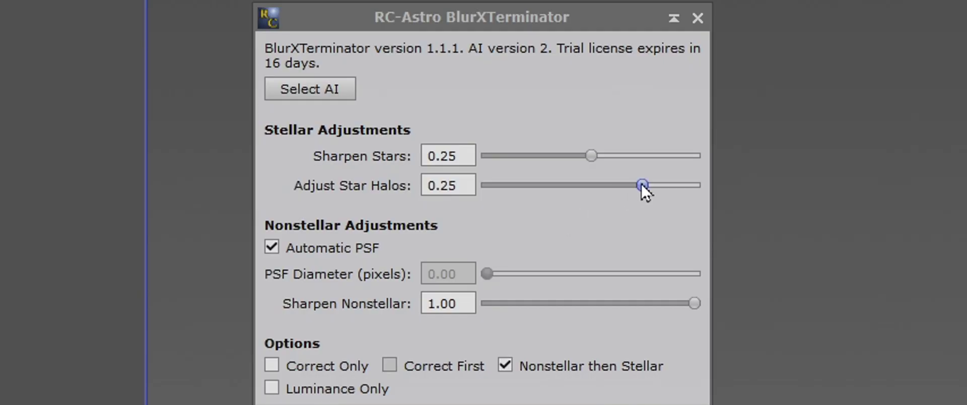
drag(642, 185, 591, 188)
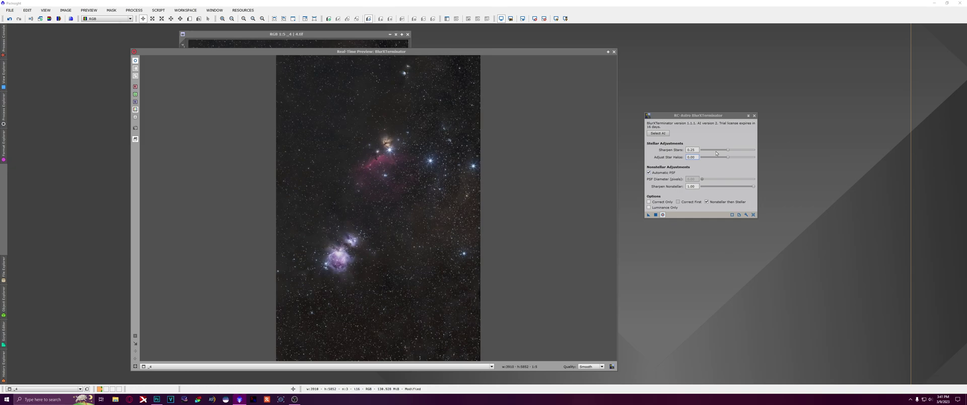
Set Sharpen Stars to 0.50, try different star halo amounts before returning to 0.00, and apply BlurXTerminator to the image
drag(727, 150, 783, 160)
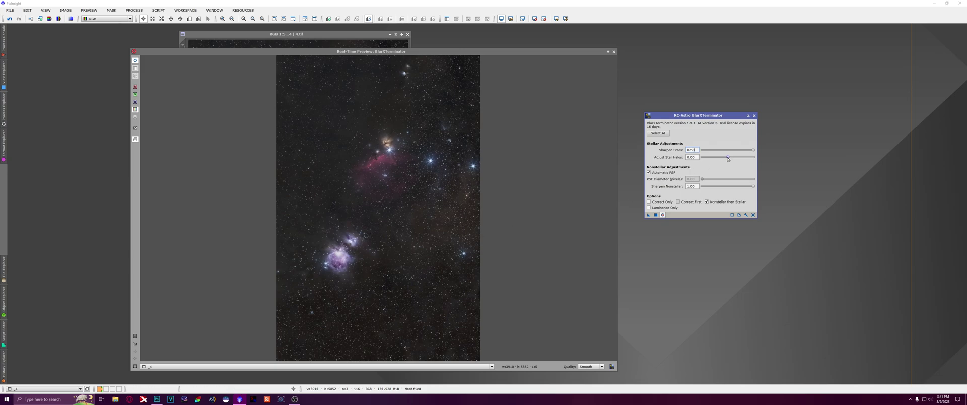
drag(727, 158, 754, 157)
drag(752, 157, 701, 158)
drag(702, 160, 728, 160)
click(662, 215)
drag(647, 215, 292, 244)
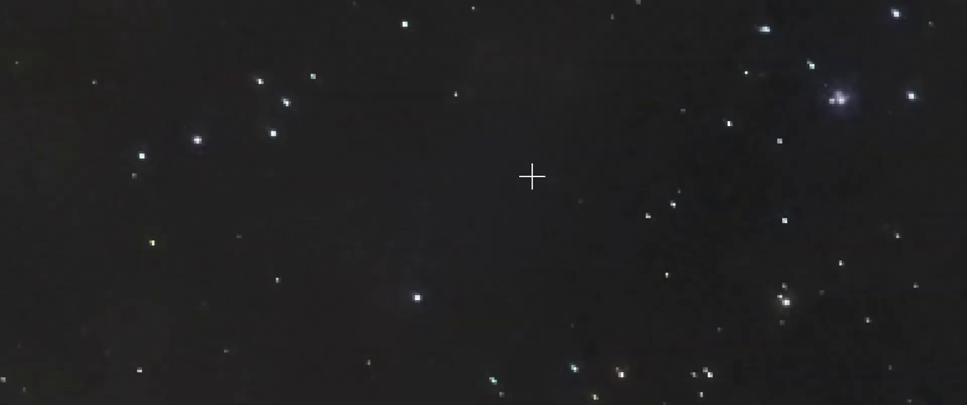
scroll(653, 200, down, 2)
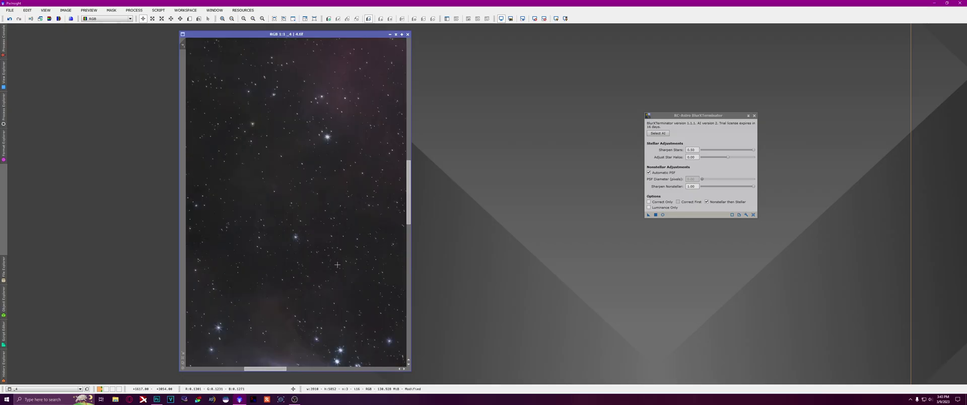
scroll(337, 264, down, 2)
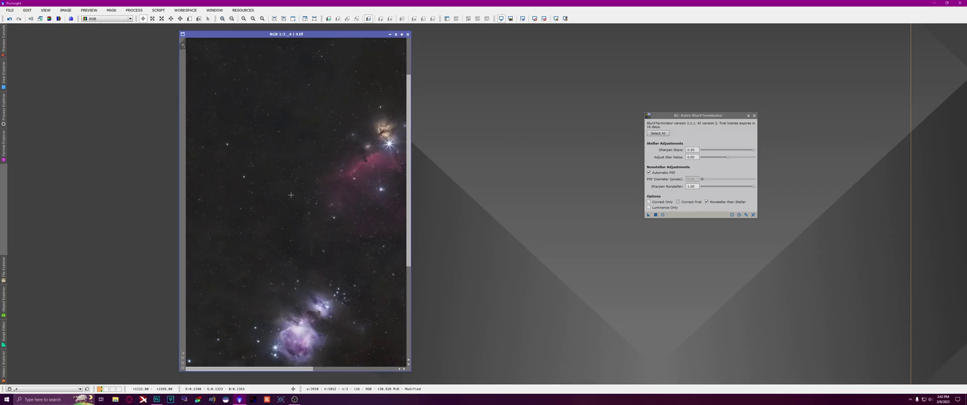
Return Sharpen Stars to 0.25 and examine the stars, the Orion Nebula and the Horsehead region at close range and in full frame
drag(753, 150, 717, 157)
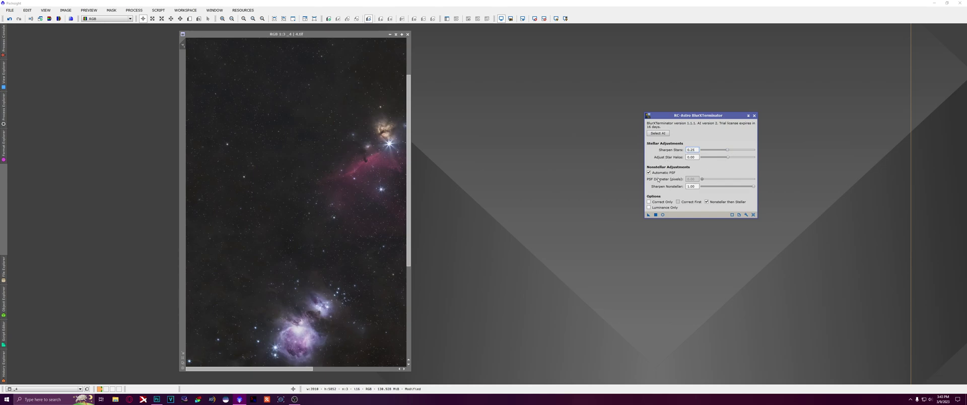
scroll(349, 223, down, 2)
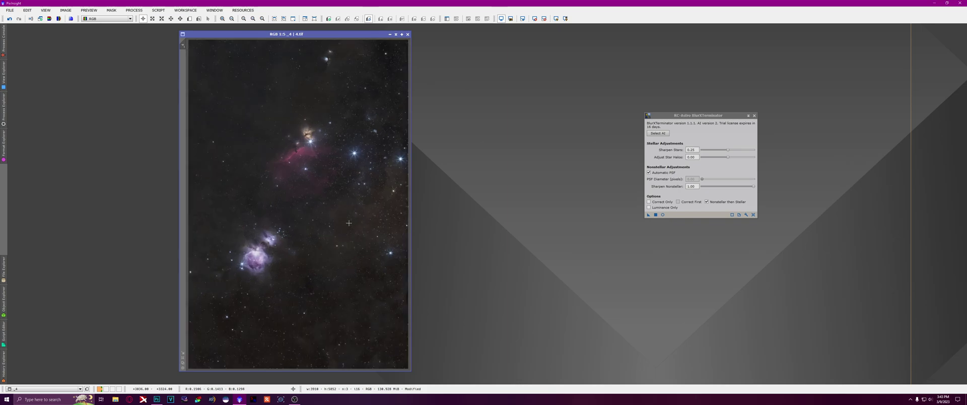
scroll(259, 267, up, 4)
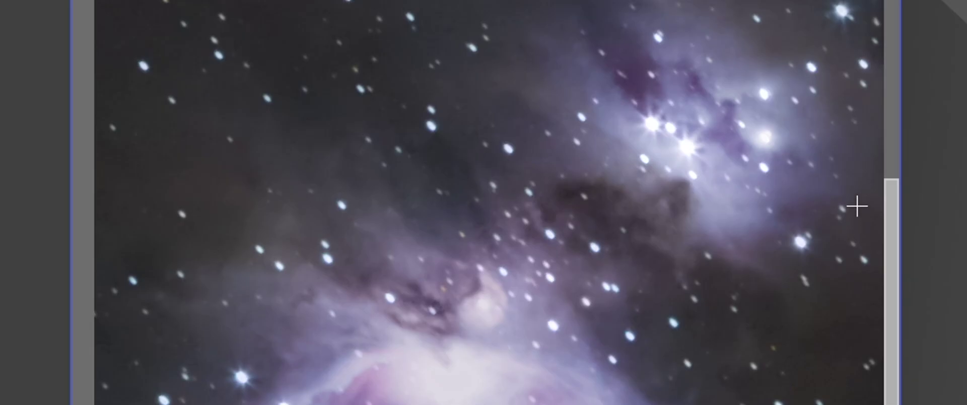
drag(891, 230, 891, 252)
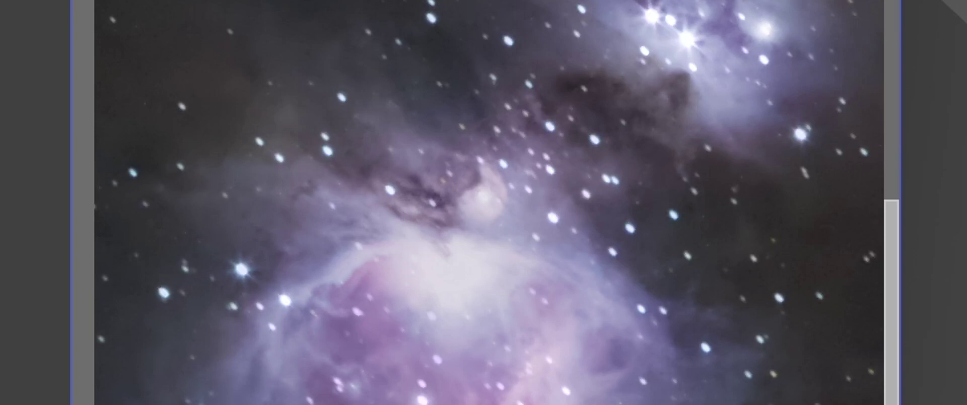
scroll(466, 205, up, 3)
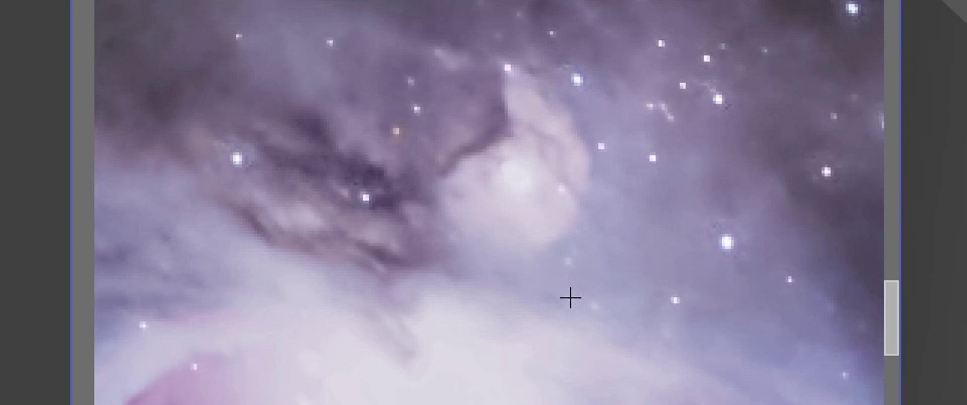
key(ctrl+0)
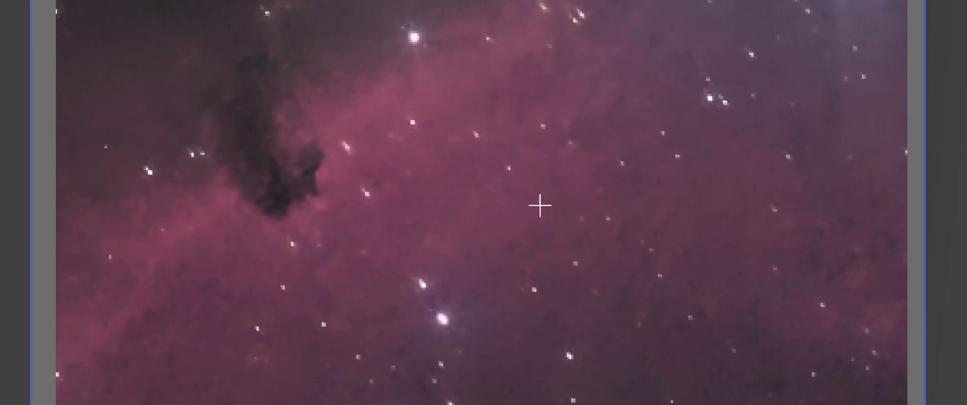
scroll(539, 205, down, 10)
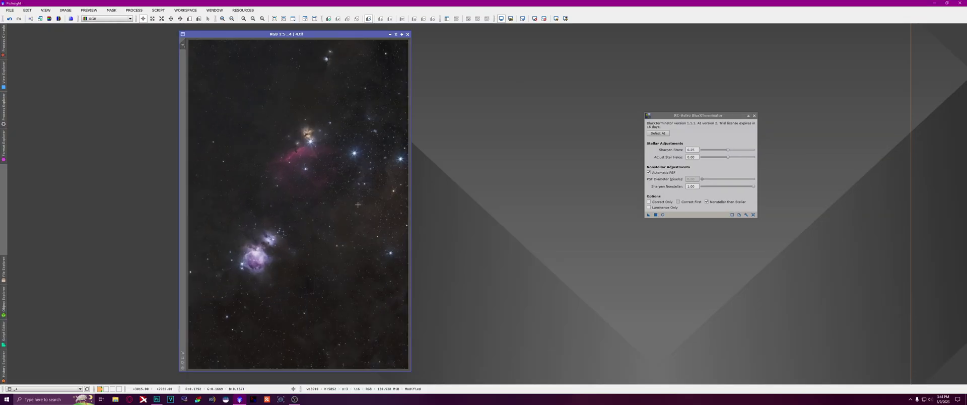
scroll(305, 133, up, 6)
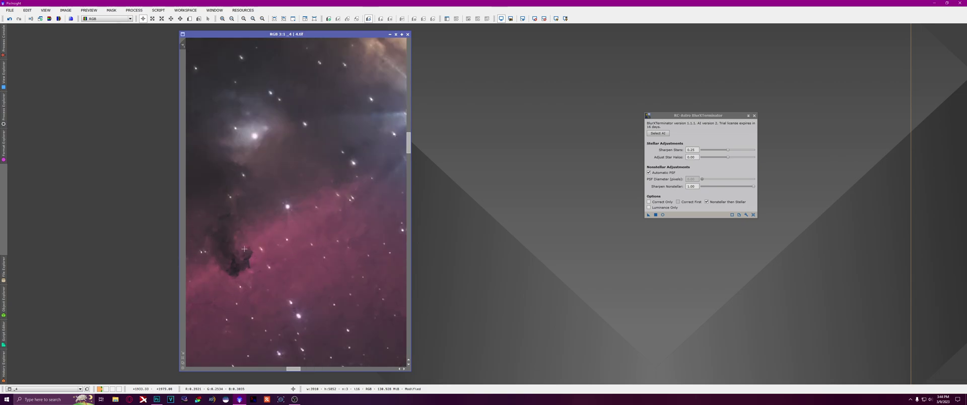
scroll(222, 218, down, 6)
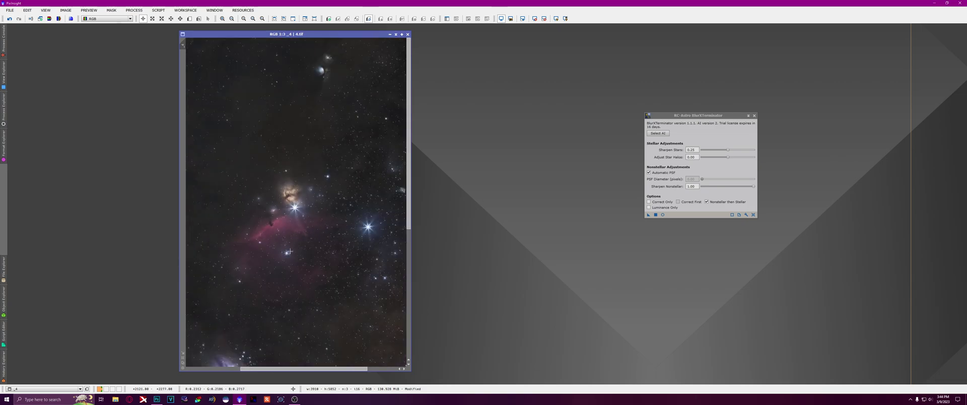
scroll(288, 250, down, 1)
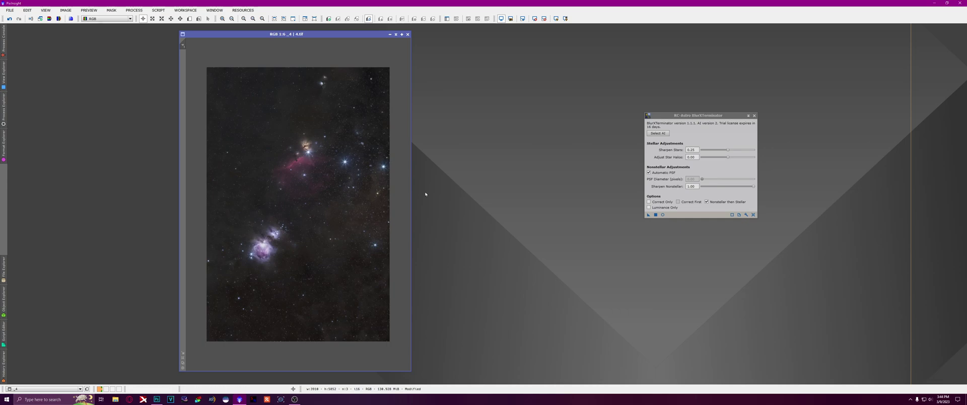
Switch between Photoshop and PixInsight to compare the earlier Orion belt and sword JPEG with the newly processed image
click(717, 118)
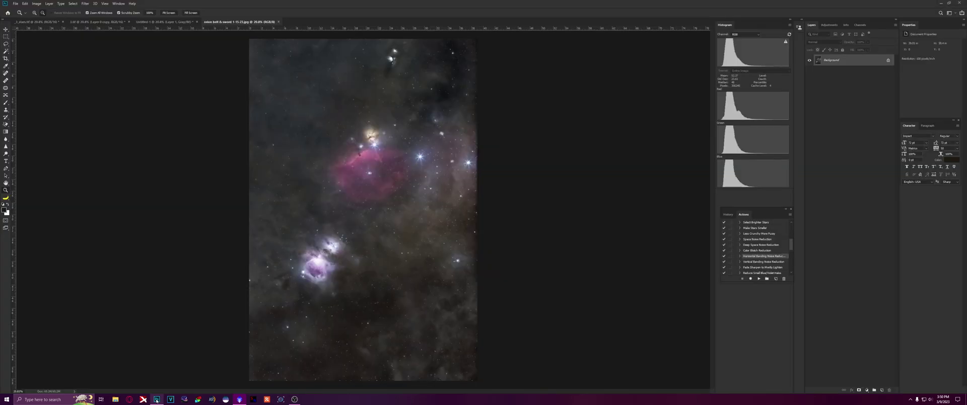
click(156, 399)
click(240, 399)
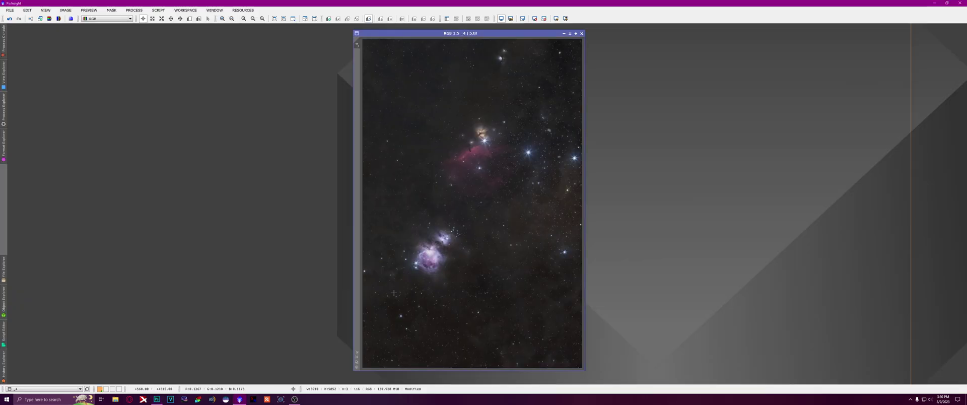
click(157, 399)
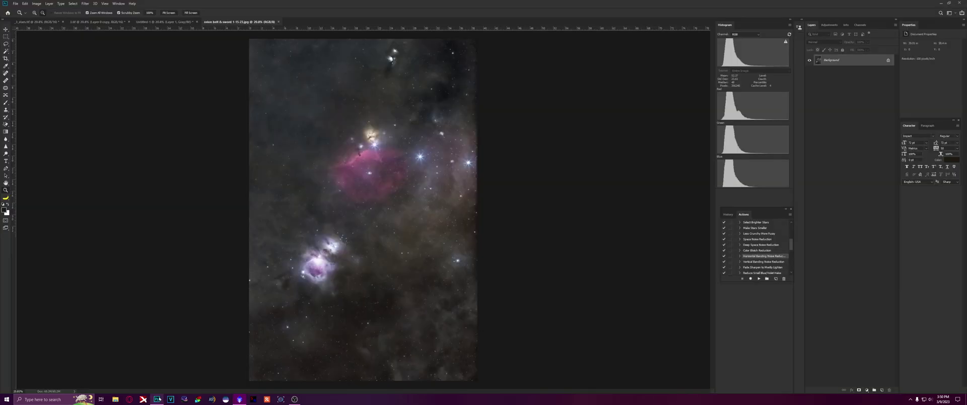